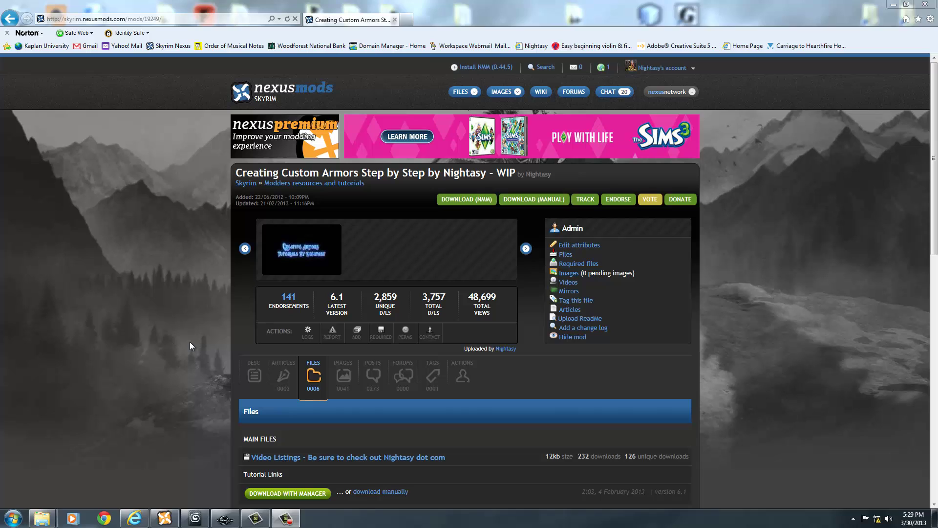
# - Review the main and miscellaneous files offered on the Creating Custom Armors mod page, including the Armor Slots Tutorial Video Resource
pyautogui.scroll(-5, 190, 345)
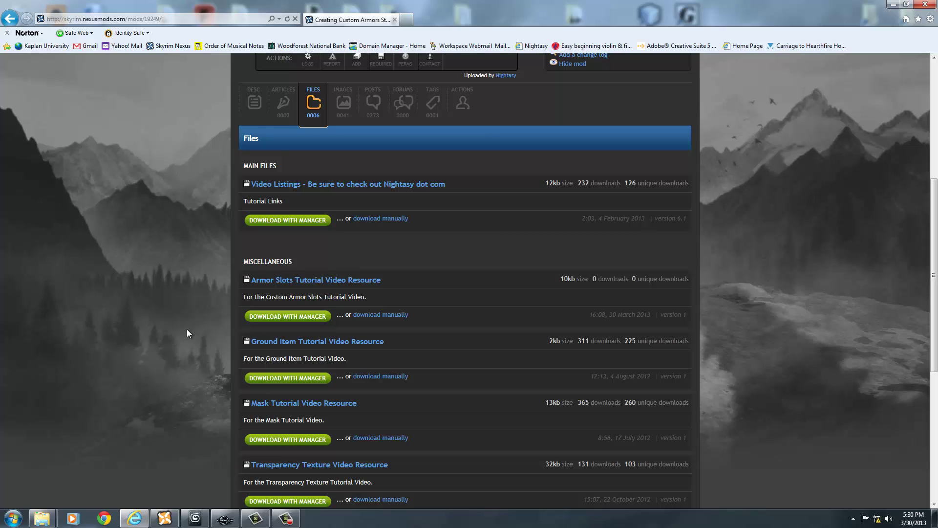
pyautogui.scroll(5, 186, 329)
pyautogui.scroll(-4, 187, 329)
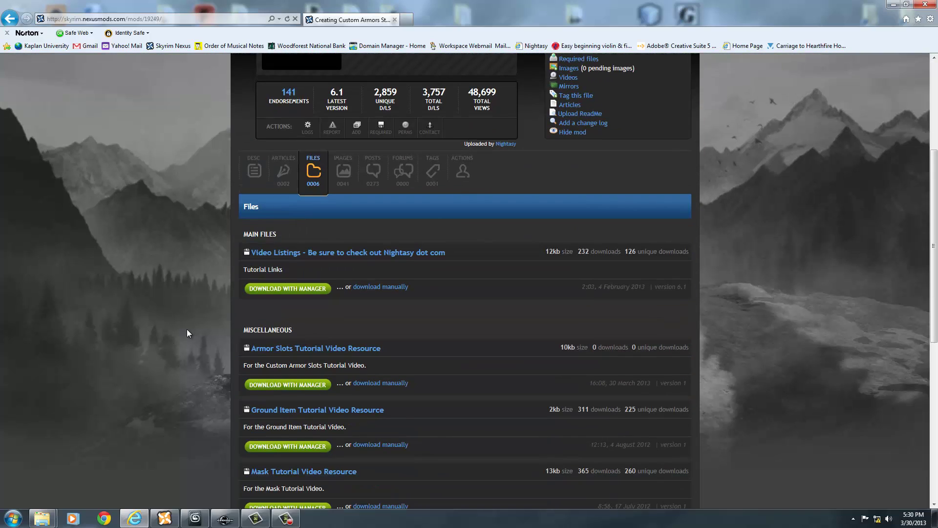
pyautogui.scroll(4, 188, 334)
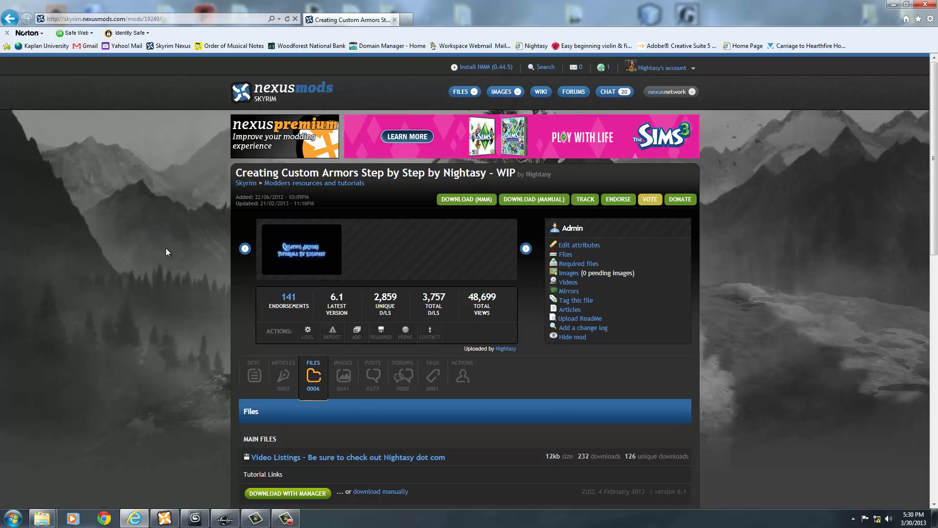
pyautogui.scroll(-7, 166, 248)
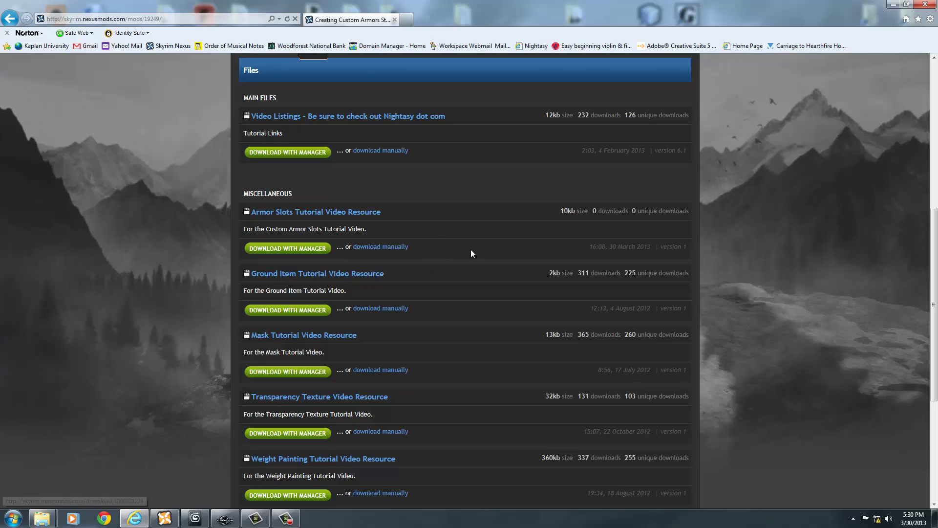
# - Switch to 3ds Max and inspect the Panty mesh on the armored female body
pyautogui.click(893, 6)
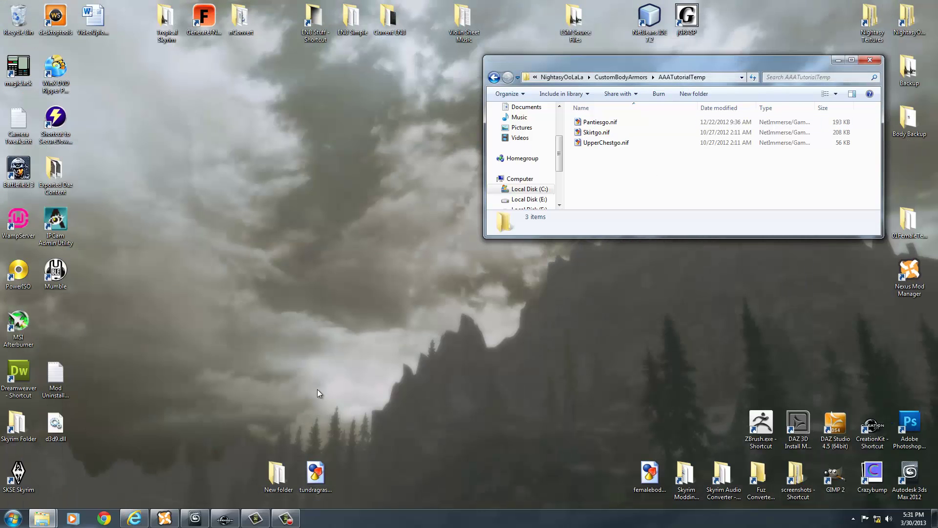
pyautogui.click(195, 517)
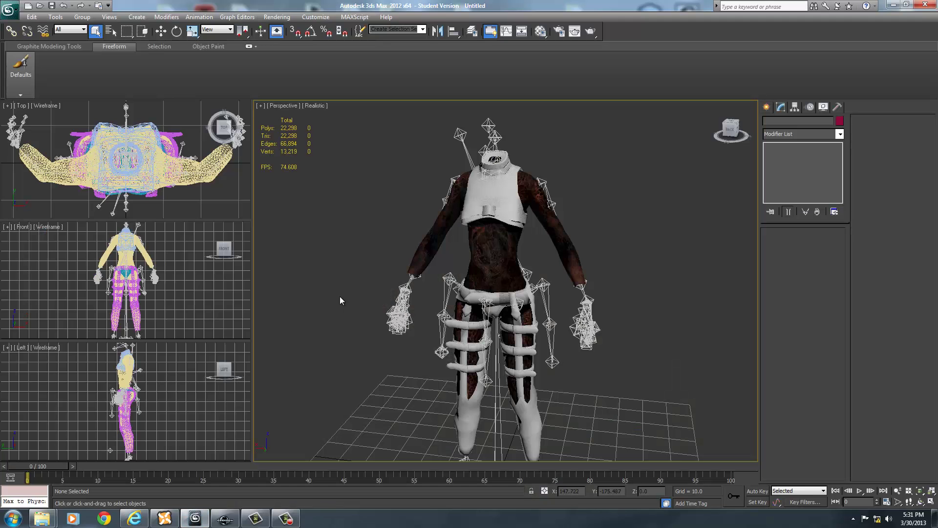
pyautogui.scroll(5, 364, 318)
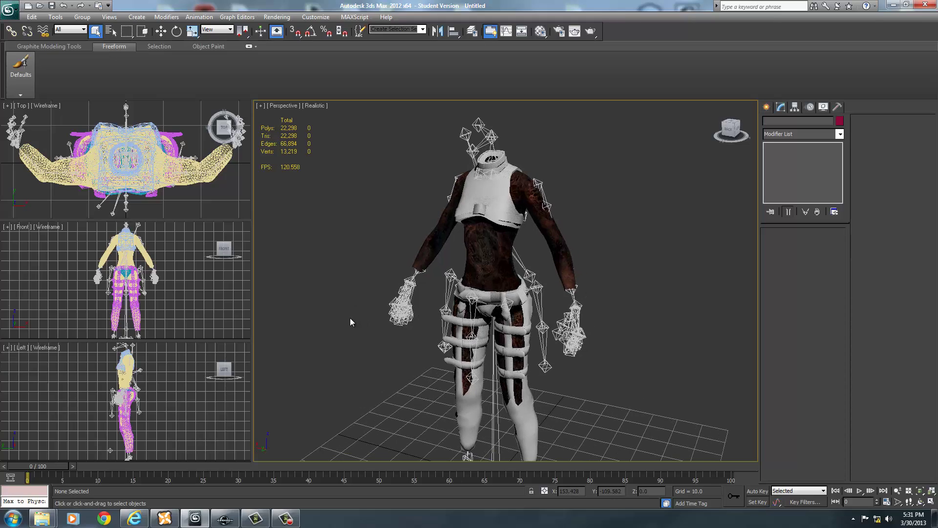
pyautogui.moveTo(350, 318); pyautogui.dragTo(325, 261, button='middle')
pyautogui.scroll(2, 334, 277)
pyautogui.scroll(-1, 333, 277)
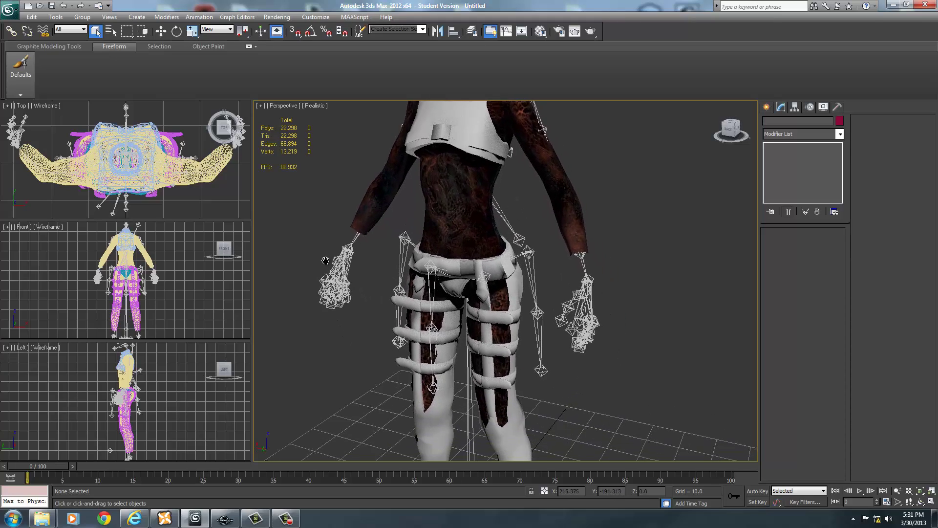
pyautogui.click(459, 284)
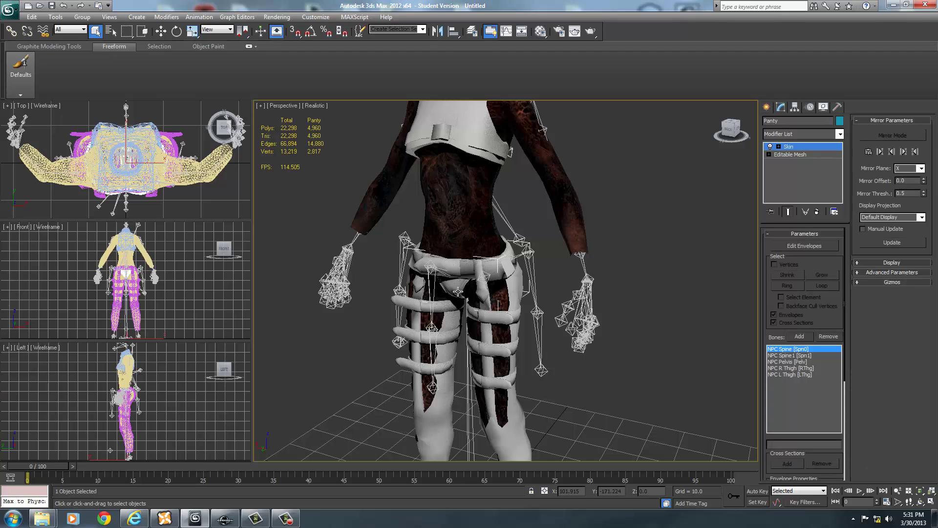
pyautogui.keyDown('alt'); pyautogui.moveTo(472, 328); pyautogui.dragTo(503, 317, button='middle'); pyautogui.keyUp('alt')
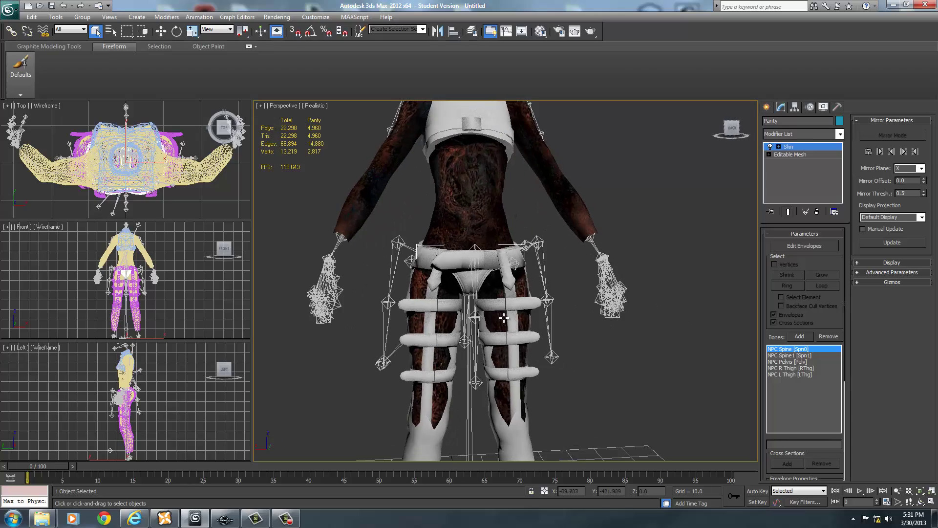
# - Inspect the leg armor and the chest cuirass by selecting each mesh in turn on the body
pyautogui.click(426, 321)
pyautogui.keyDown('alt'); pyautogui.moveTo(590, 322); pyautogui.dragTo(566, 417, button='middle'); pyautogui.keyUp('alt')
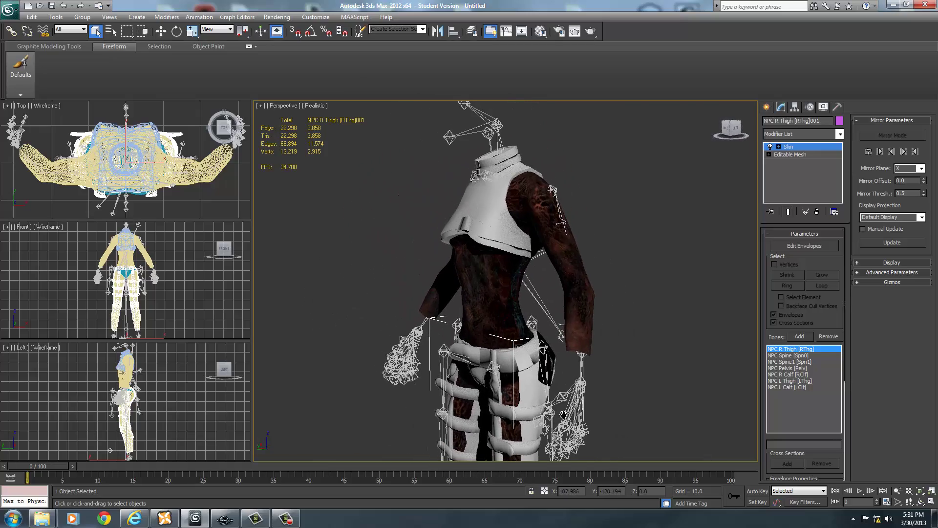
pyautogui.click(458, 277)
pyautogui.keyDown('alt'); pyautogui.moveTo(459, 274); pyautogui.dragTo(429, 151, button='middle'); pyautogui.keyUp('alt')
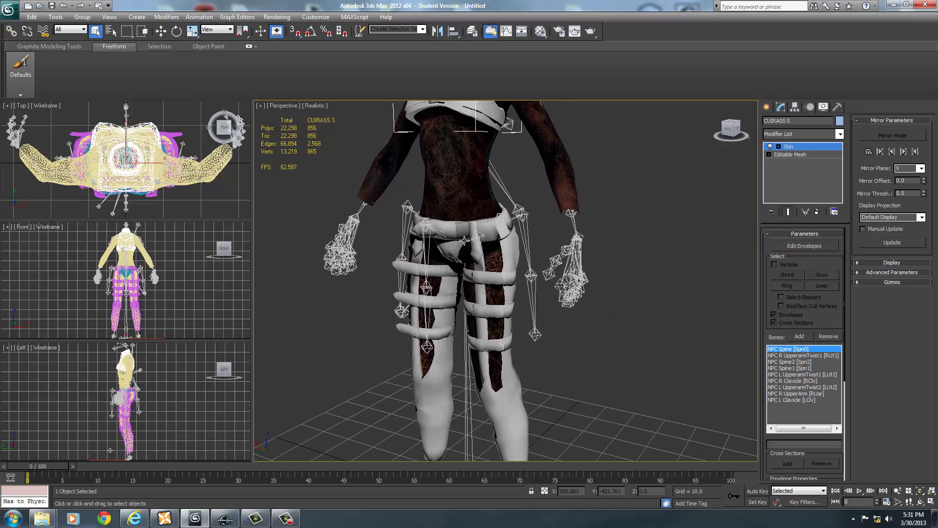
pyautogui.click(458, 230)
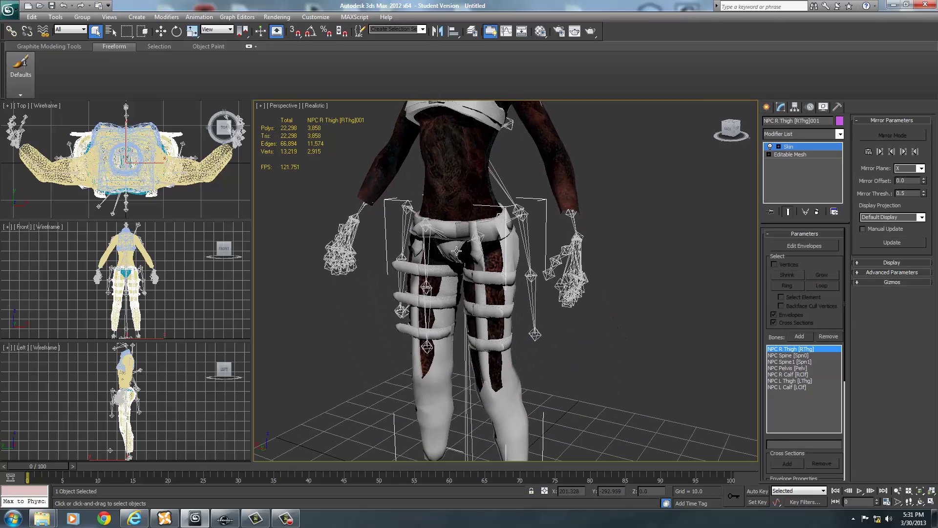
pyautogui.click(457, 250)
pyautogui.click(455, 229)
pyautogui.moveTo(455, 228); pyautogui.dragTo(478, 267, button='middle')
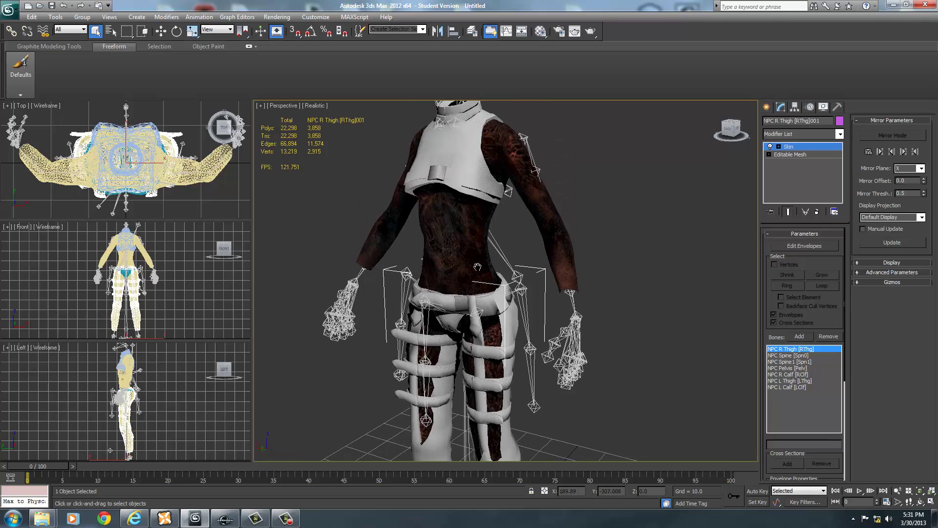
pyautogui.click(462, 178)
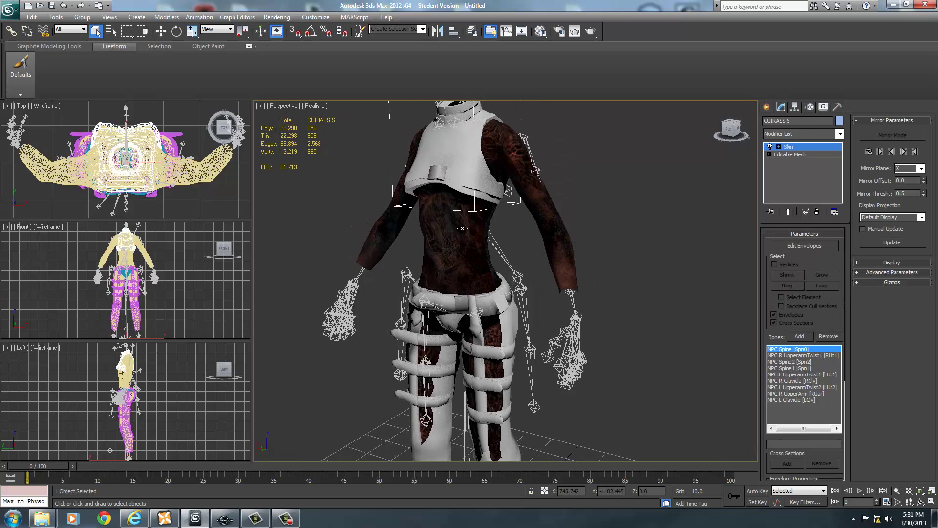
pyautogui.keyDown('alt'); pyautogui.moveTo(518, 303); pyautogui.dragTo(535, 337, button='middle'); pyautogui.keyUp('alt')
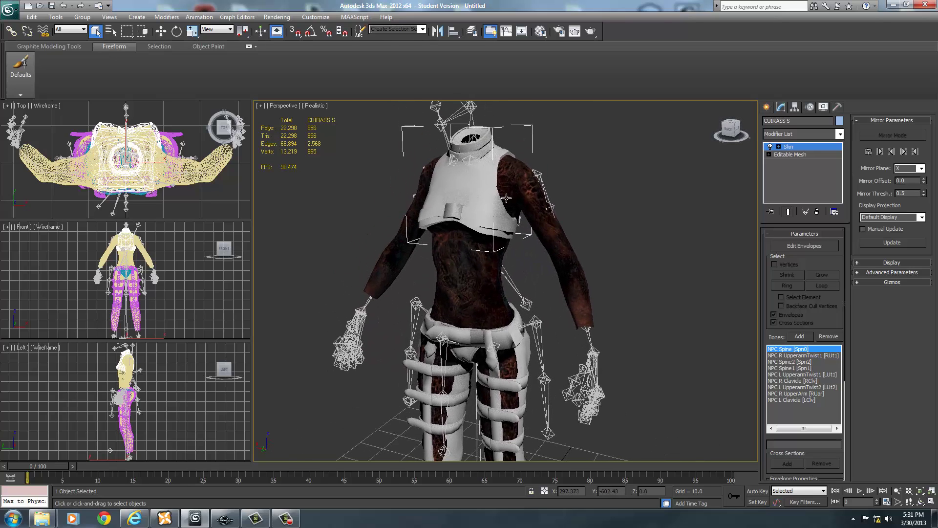
# - Clear the selection, start a file import and browse to the Slots folder inside the armor meshes folder
pyautogui.click(675, 188)
pyautogui.click(10, 16)
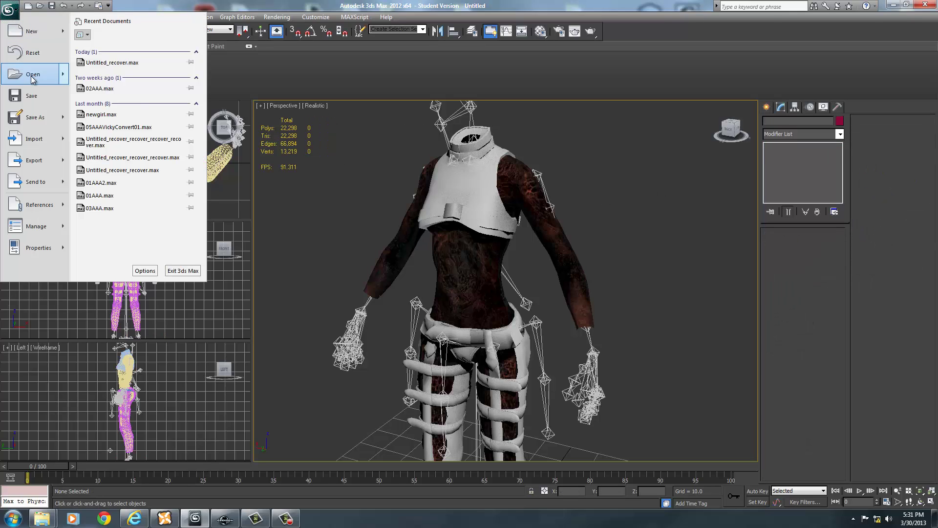
pyautogui.click(33, 139)
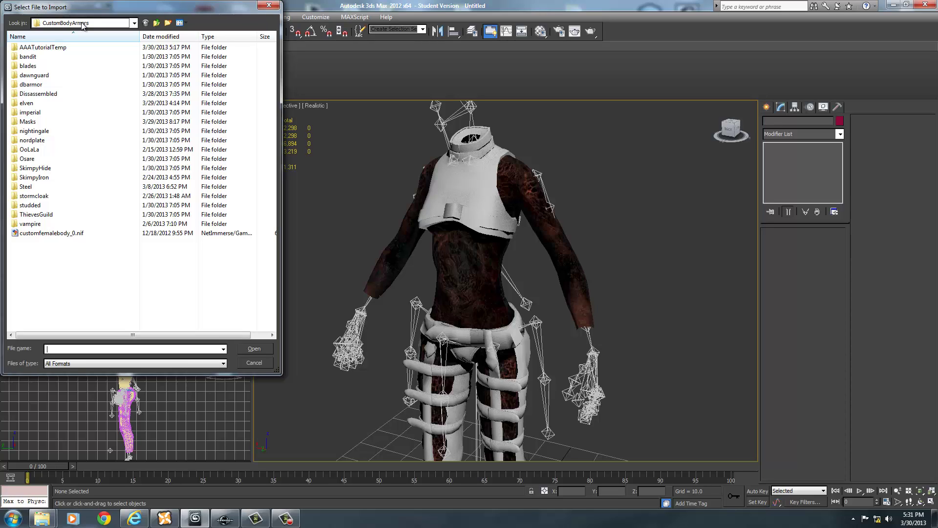
pyautogui.click(154, 24)
pyautogui.click(154, 24)
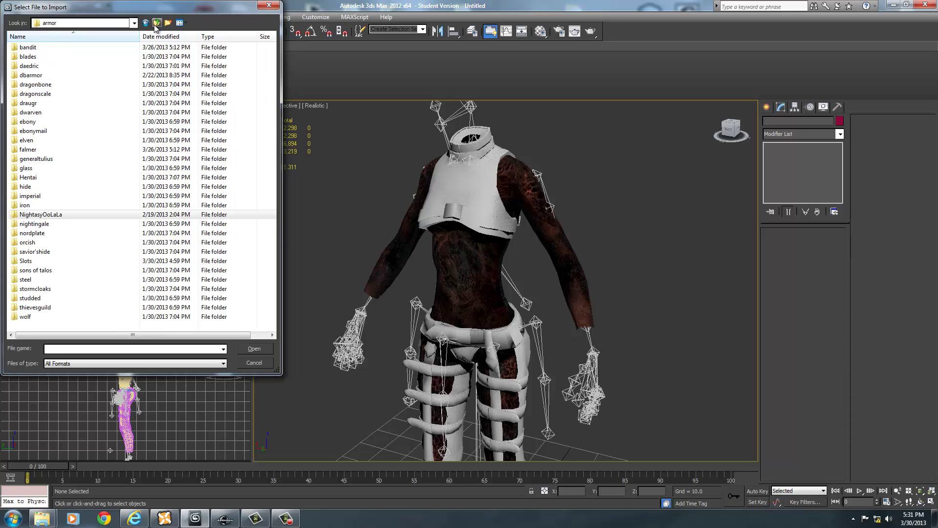
pyautogui.click(133, 23)
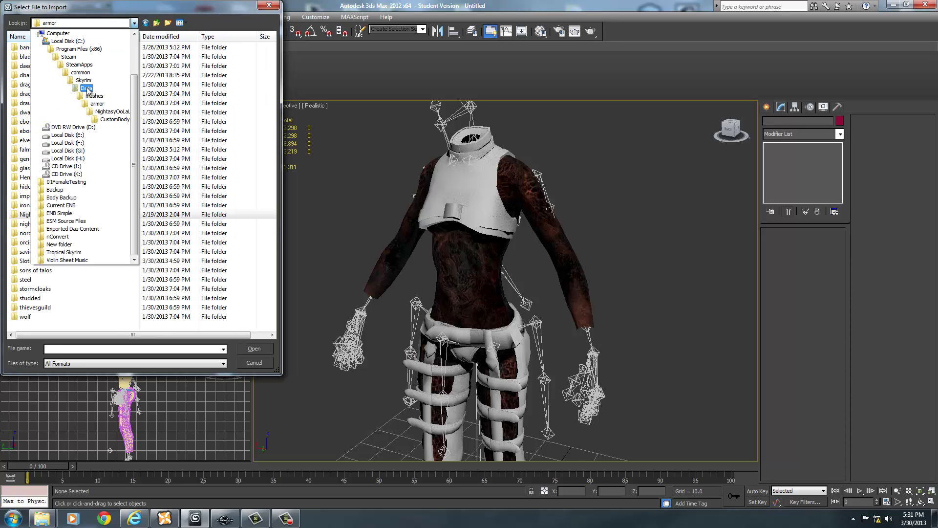
pyautogui.click(98, 105)
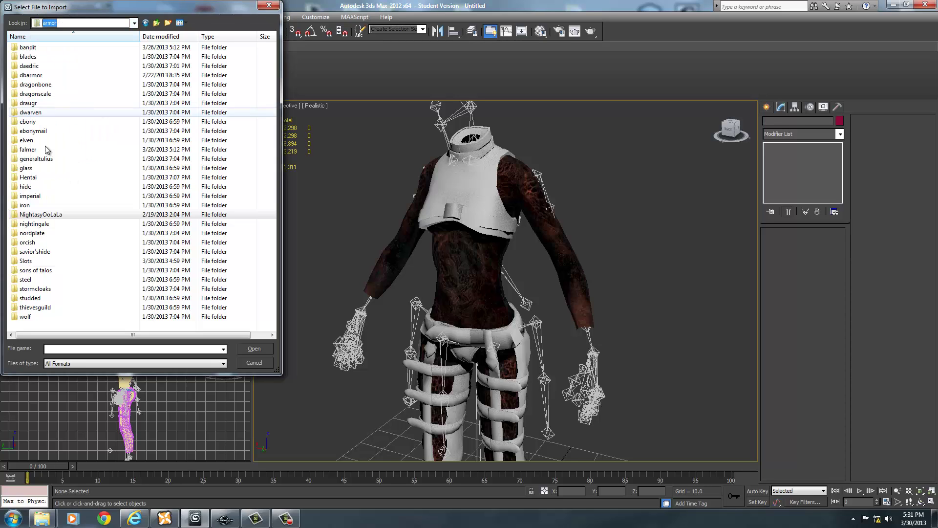
pyautogui.doubleClick(41, 261)
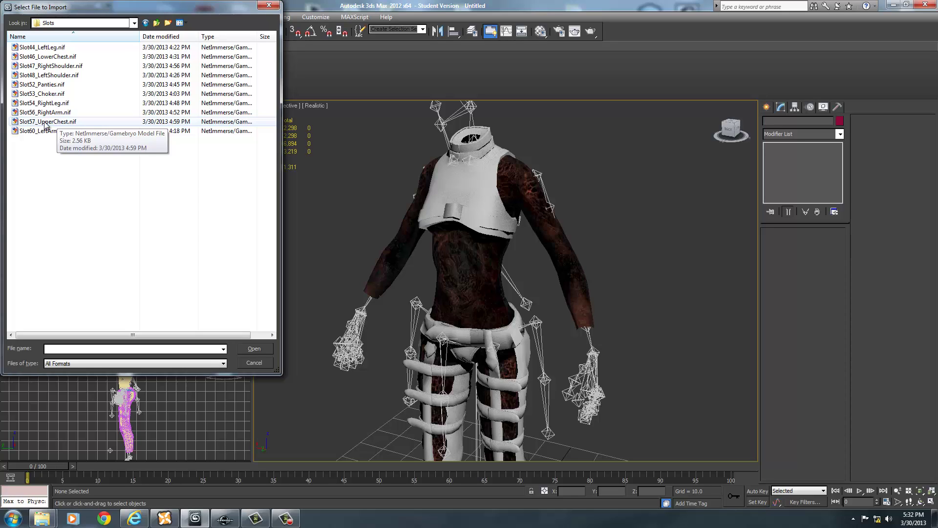
# - Import Slot57_UpperChest.nif into the scene using the Skyrim nif import settings
pyautogui.click(46, 123)
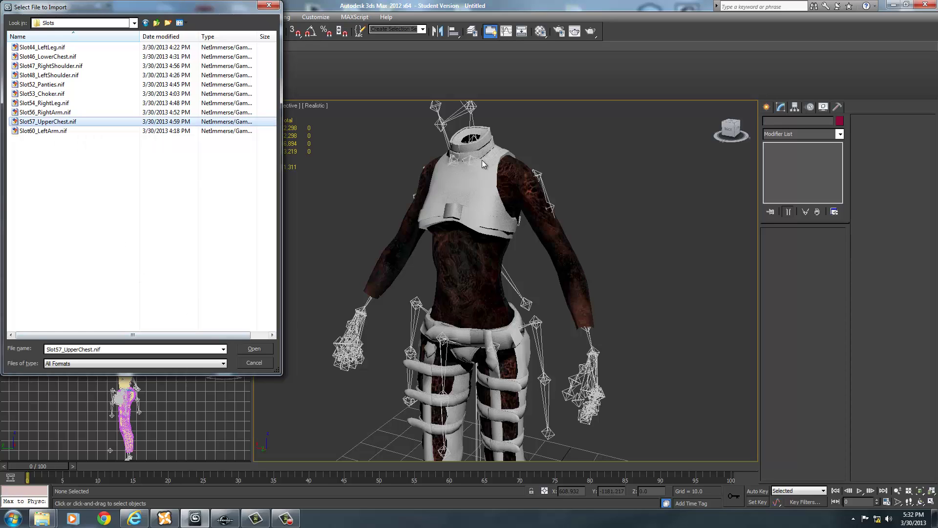
pyautogui.click(254, 348)
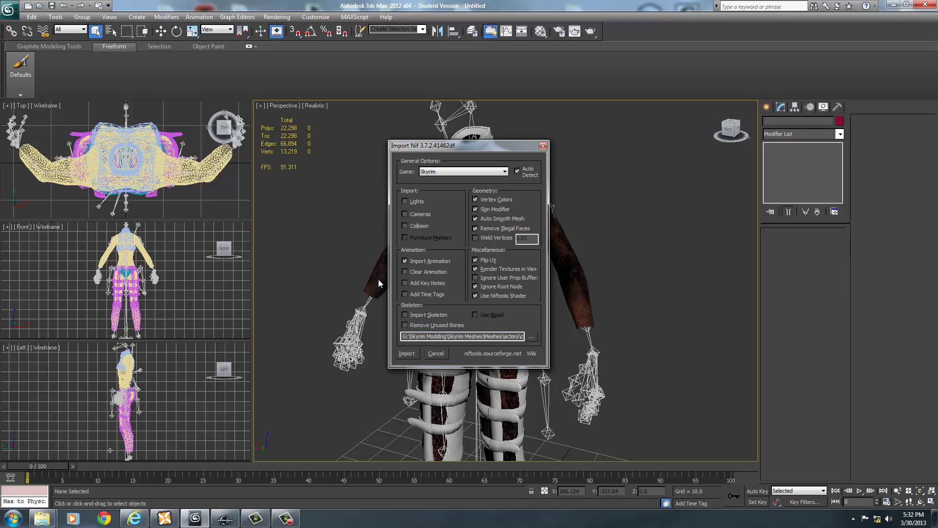
pyautogui.click(407, 353)
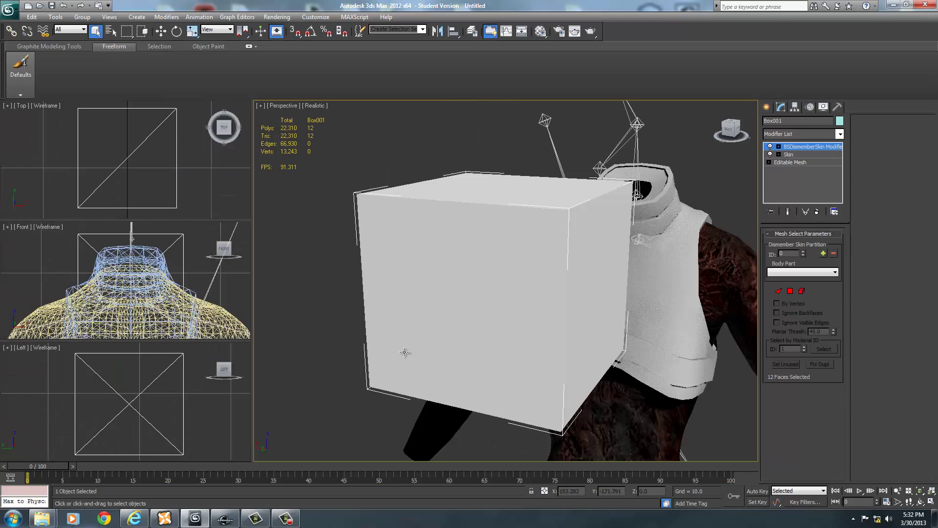
# - Copy the BSDismemberSkin modifier from the imported slot box, and delete the box from the scene
pyautogui.keyDown('alt'); pyautogui.moveTo(607, 330); pyautogui.dragTo(509, 320, button='middle'); pyautogui.keyUp('alt')
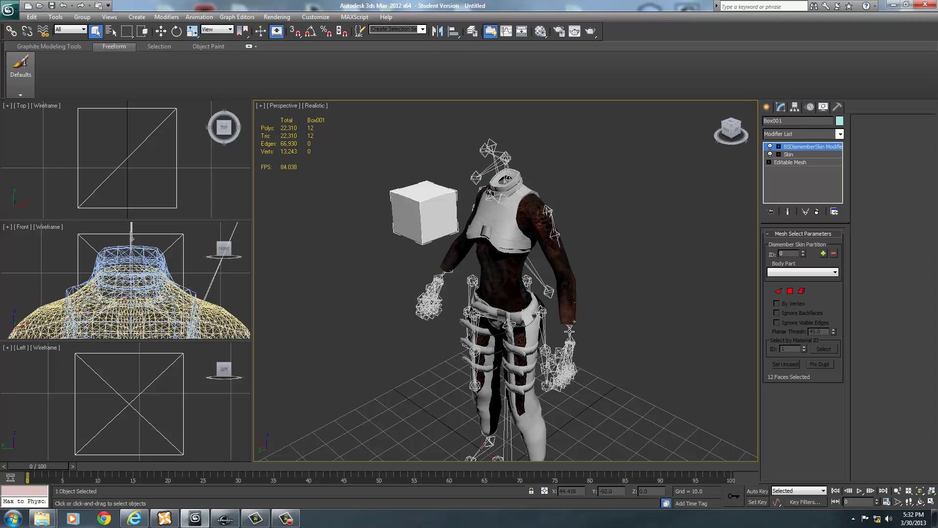
pyautogui.keyDown('alt'); pyautogui.moveTo(566, 322); pyautogui.dragTo(530, 298, button='middle'); pyautogui.keyUp('alt')
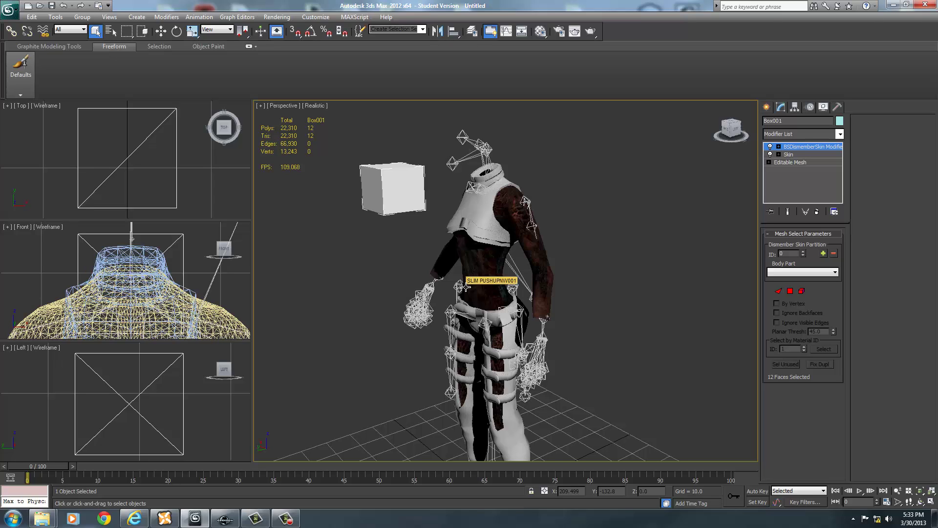
pyautogui.moveTo(483, 278)
pyautogui.keyDown('alt'); pyautogui.mouseDown(button='middle')
pyautogui.moveTo(528, 273)
pyautogui.moveTo(475, 282)
pyautogui.mouseUp(button='middle'); pyautogui.keyUp('alt')
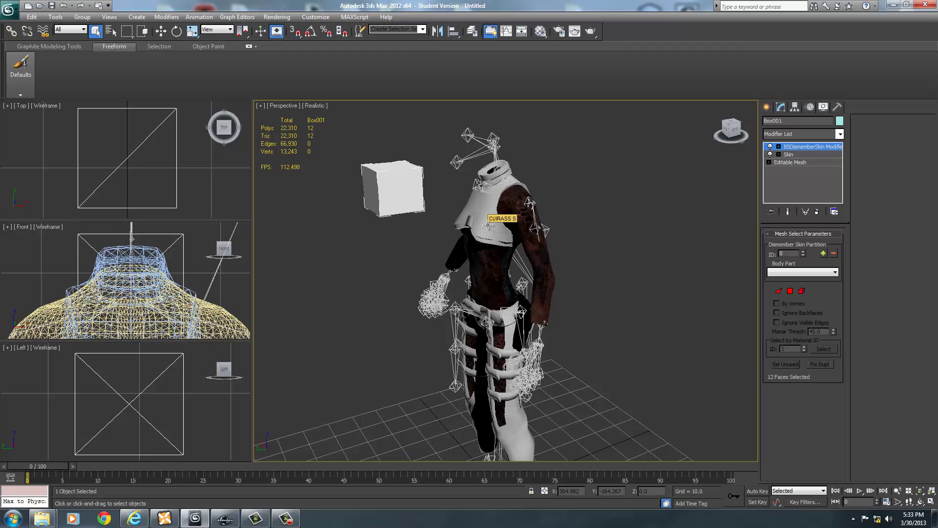
pyautogui.keyDown('alt'); pyautogui.moveTo(488, 225); pyautogui.dragTo(490, 277, button='middle'); pyautogui.keyUp('alt')
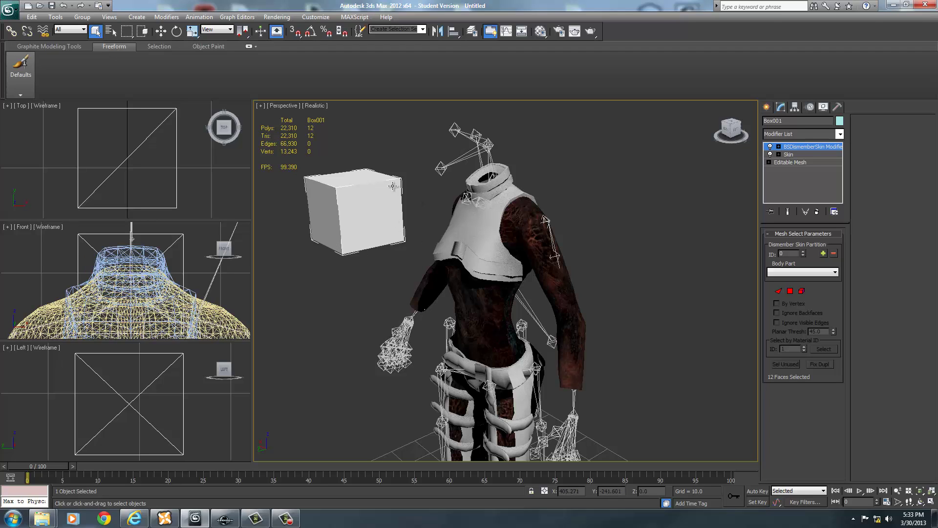
pyautogui.moveTo(422, 262)
pyautogui.keyDown('alt'); pyautogui.mouseDown(button='middle')
pyautogui.moveTo(373, 256)
pyautogui.moveTo(468, 266)
pyautogui.moveTo(437, 269)
pyautogui.moveTo(427, 257)
pyautogui.mouseUp(button='middle'); pyautogui.keyUp('alt')
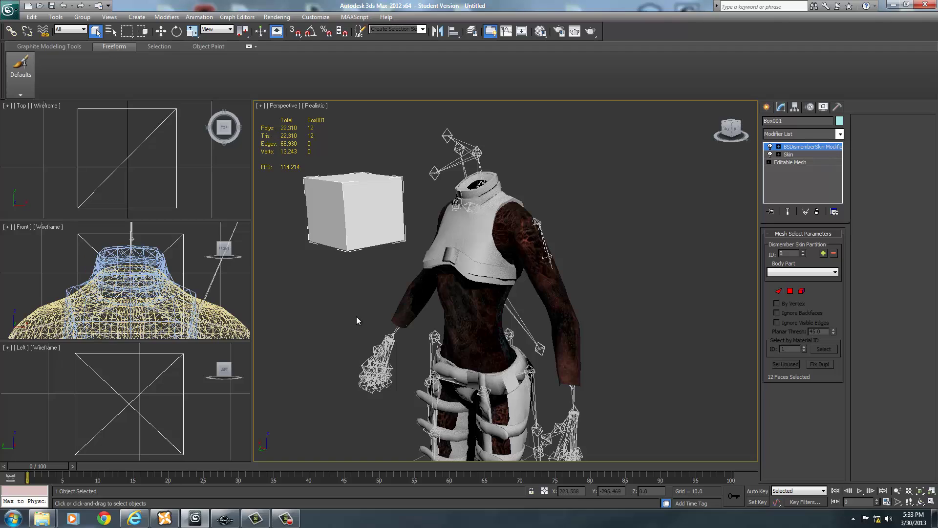
pyautogui.rightClick(791, 145)
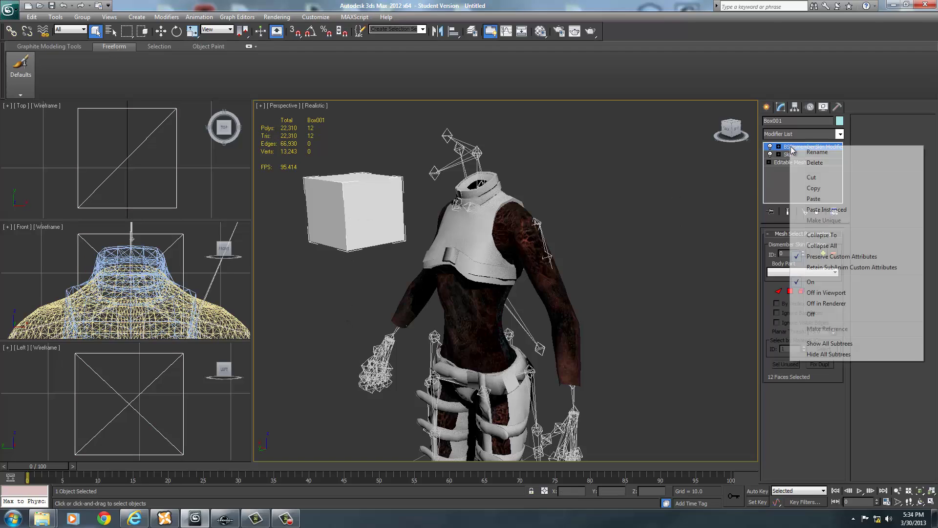
pyautogui.click(811, 189)
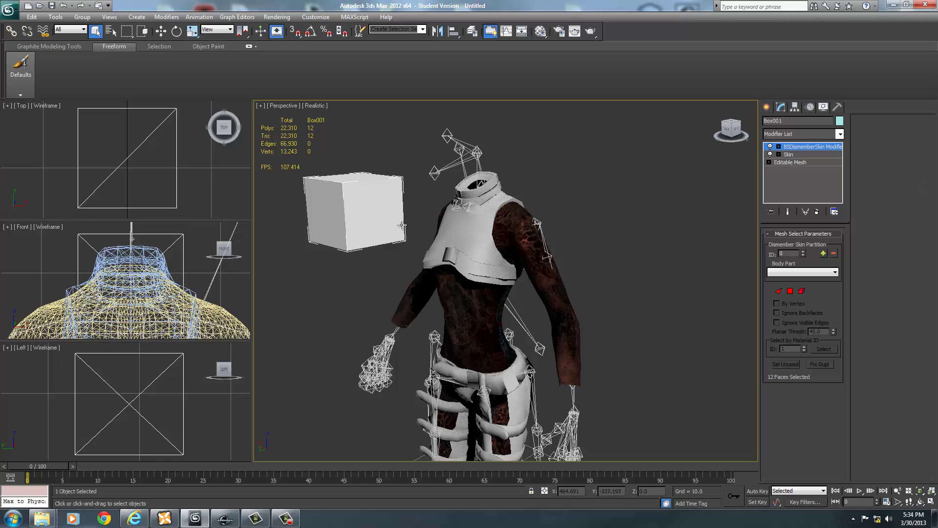
pyautogui.press('Delete')
# - Paste the copied BSDismemberSkin modifier above the Skin modifier on the CUIRASS S mesh
pyautogui.click(471, 237)
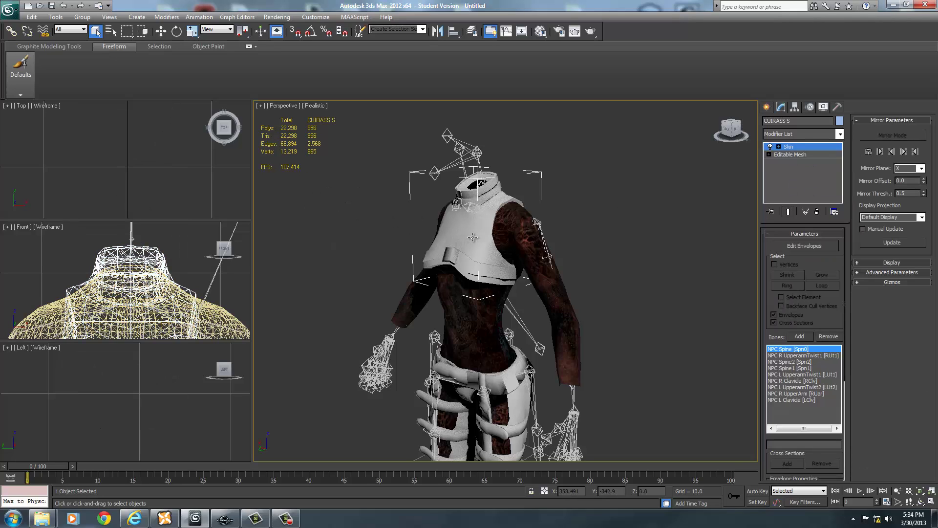
pyautogui.rightClick(791, 148)
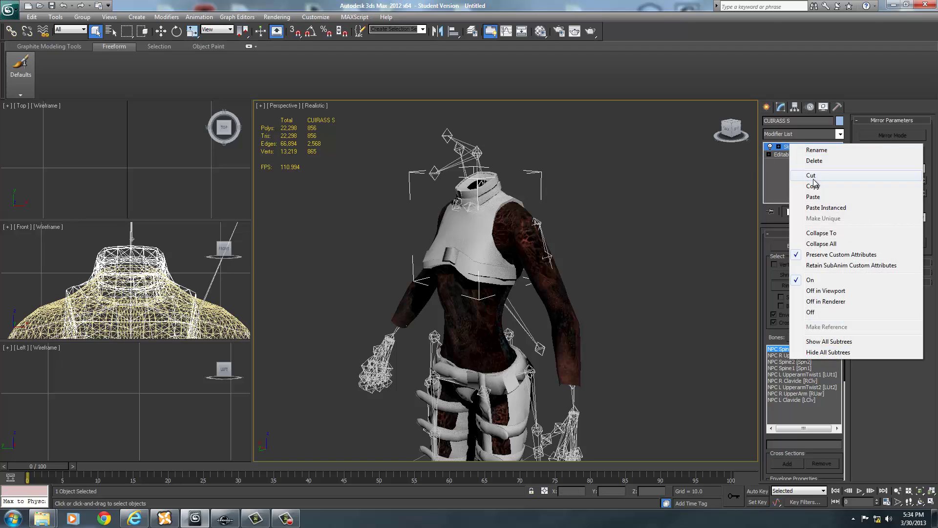
pyautogui.click(815, 198)
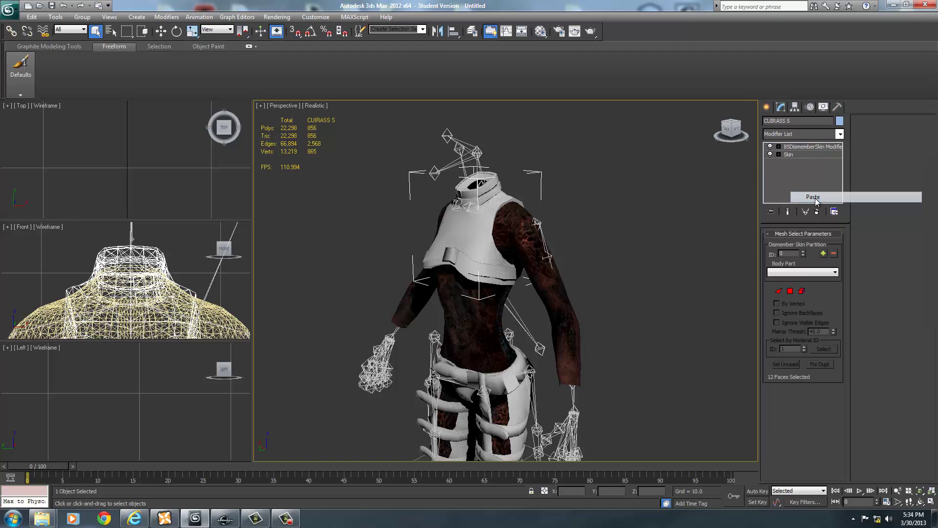
# - Assign all faces of the CUIRASS S mesh to the pasted BSDismemberSkin partition by selecting them at face level
pyautogui.click(778, 291)
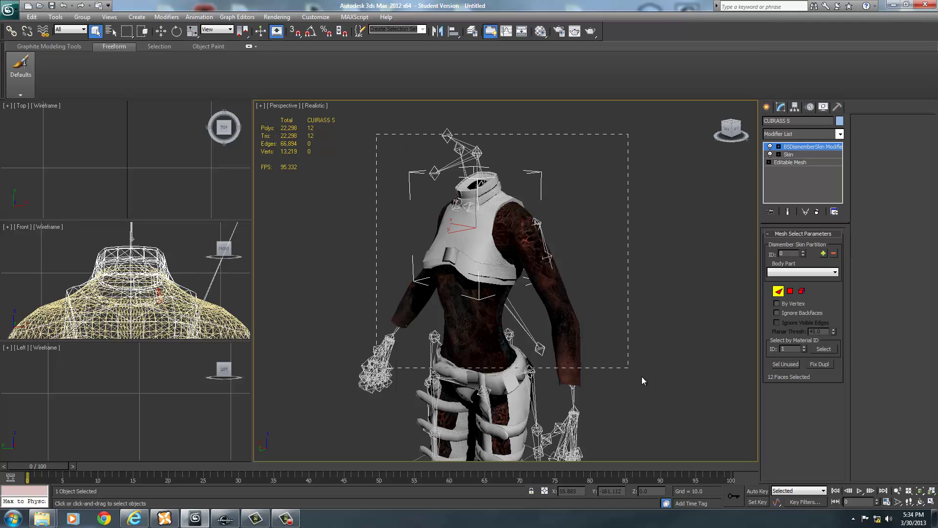
pyautogui.moveTo(630, 374); pyautogui.dragTo(677, 395)
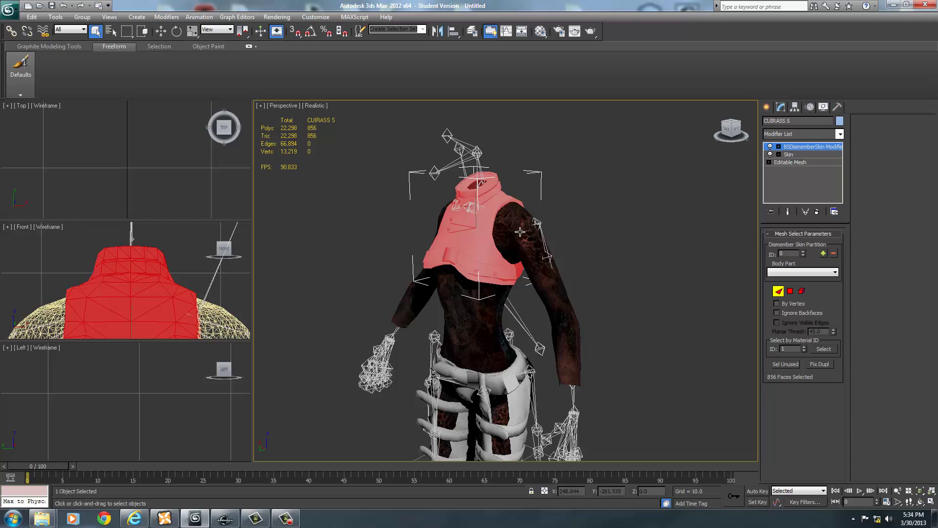
pyautogui.moveTo(355, 121); pyautogui.dragTo(661, 380)
pyautogui.click(778, 292)
# - Import Slot49_Skirt.nif from the Slots folder into the scene using the Skyrim nif import settings
pyautogui.moveTo(594, 334); pyautogui.dragTo(592, 232, button='middle')
pyautogui.click(524, 296)
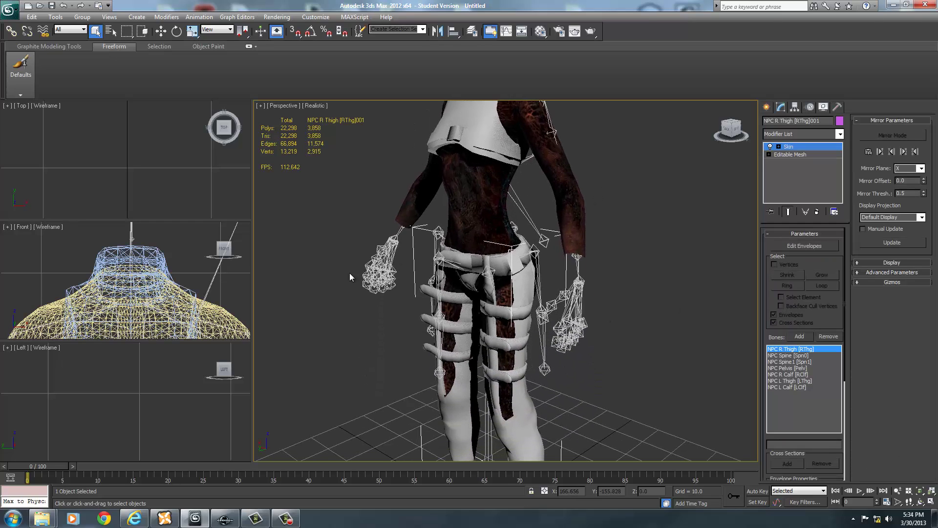
pyautogui.moveTo(510, 324)
pyautogui.keyDown('alt'); pyautogui.mouseDown(button='middle')
pyautogui.moveTo(538, 324)
pyautogui.moveTo(510, 324)
pyautogui.moveTo(530, 309)
pyautogui.moveTo(549, 319)
pyautogui.moveTo(516, 318)
pyautogui.mouseUp(button='middle'); pyautogui.keyUp('alt')
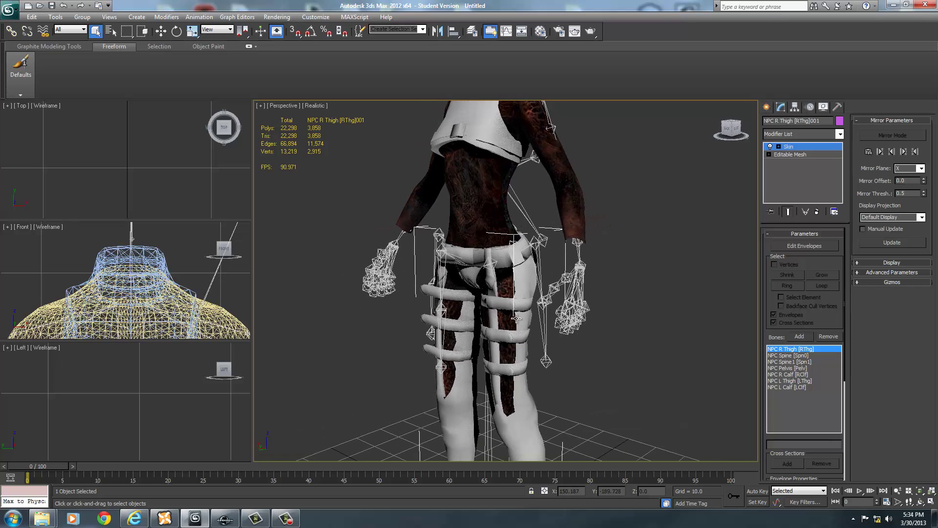
pyautogui.click(9, 9)
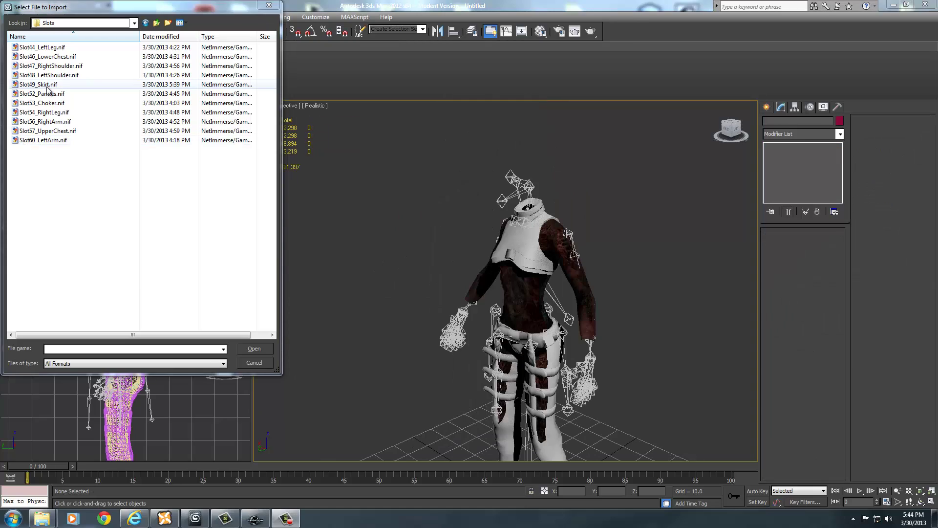
pyautogui.click(46, 85)
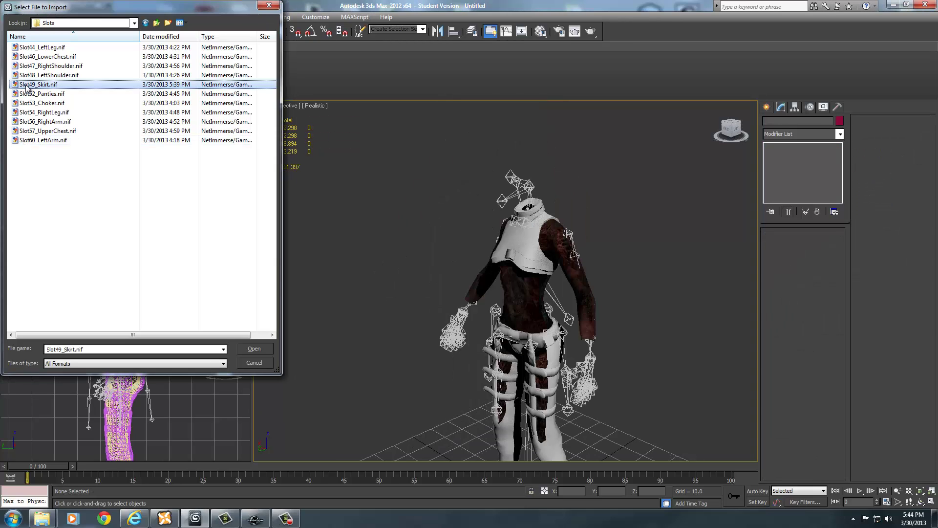
pyautogui.click(254, 349)
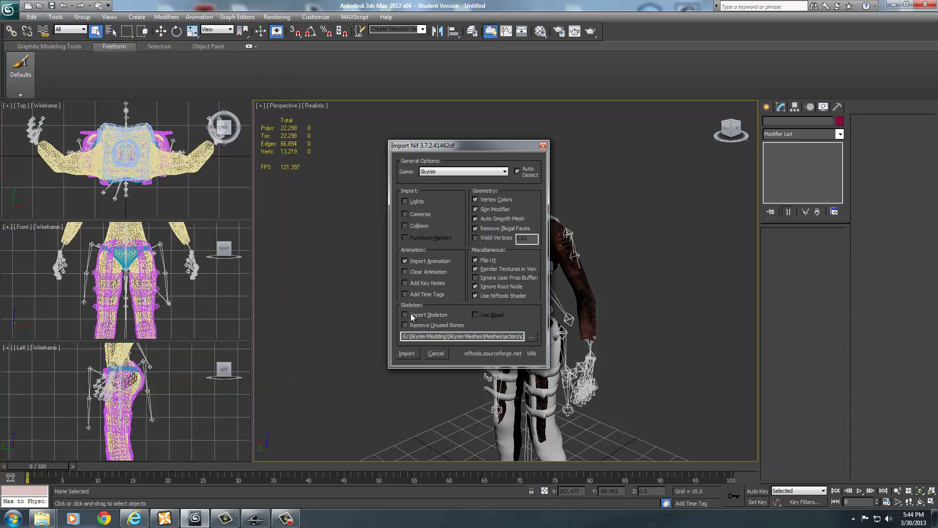
pyautogui.click(408, 353)
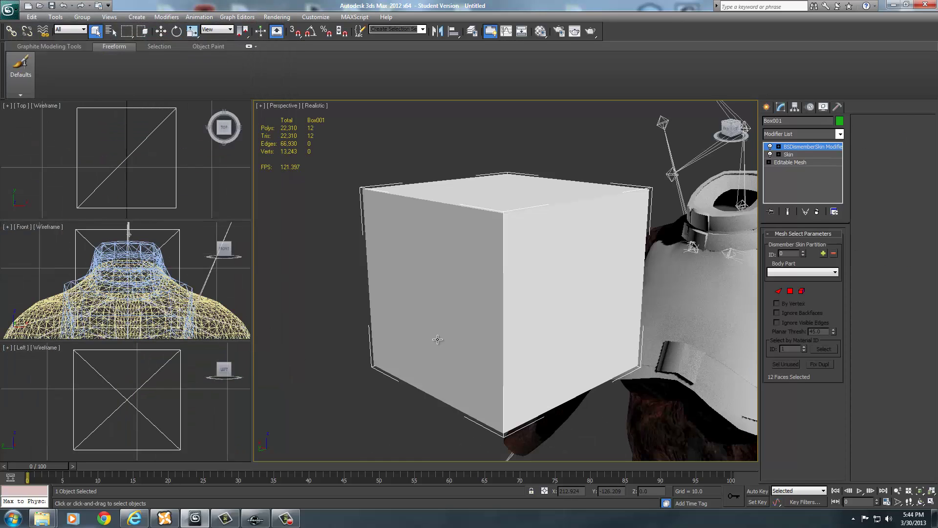
# - Copy the BSDismemberSkin modifier from the imported skirt slot box, and delete the box from the scene
pyautogui.scroll(-5, 541, 318)
pyautogui.scroll(-4, 541, 365)
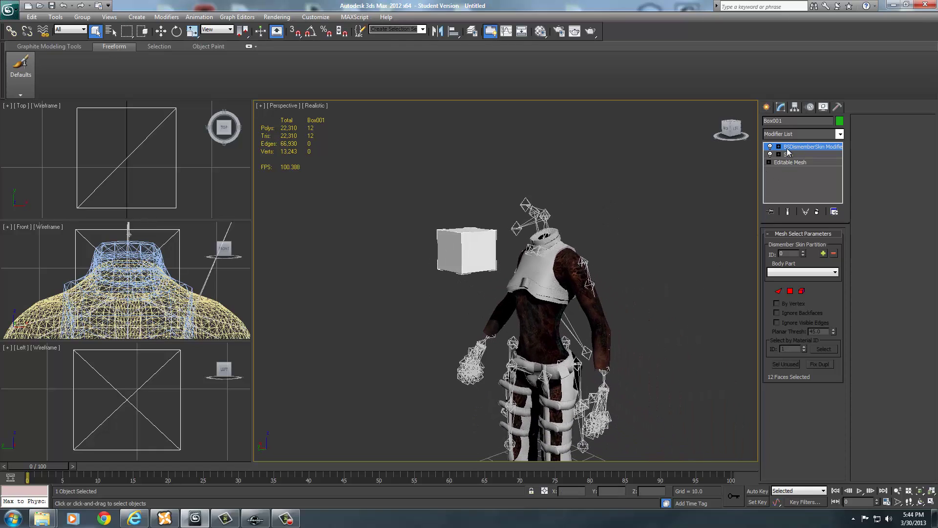
pyautogui.rightClick(805, 148)
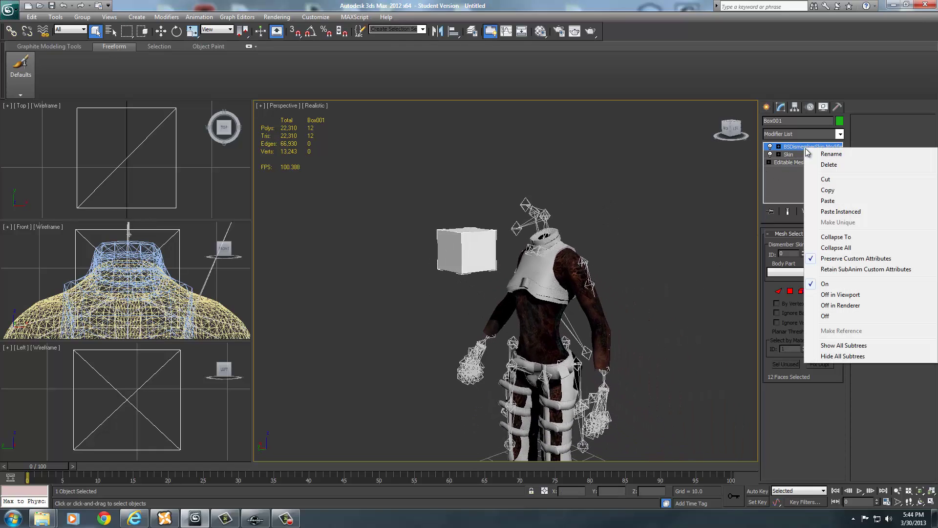
pyautogui.click(823, 190)
pyautogui.press('Delete')
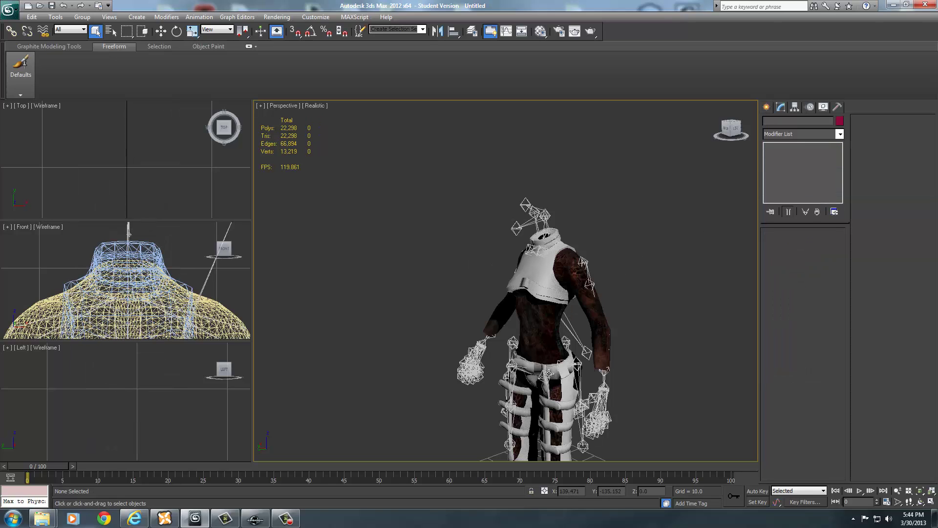
# - Paste the copied BSDismemberSkin modifier above the Skin modifier on the leg armor mesh NPC R Thigh [RThg]001
pyautogui.click(562, 371)
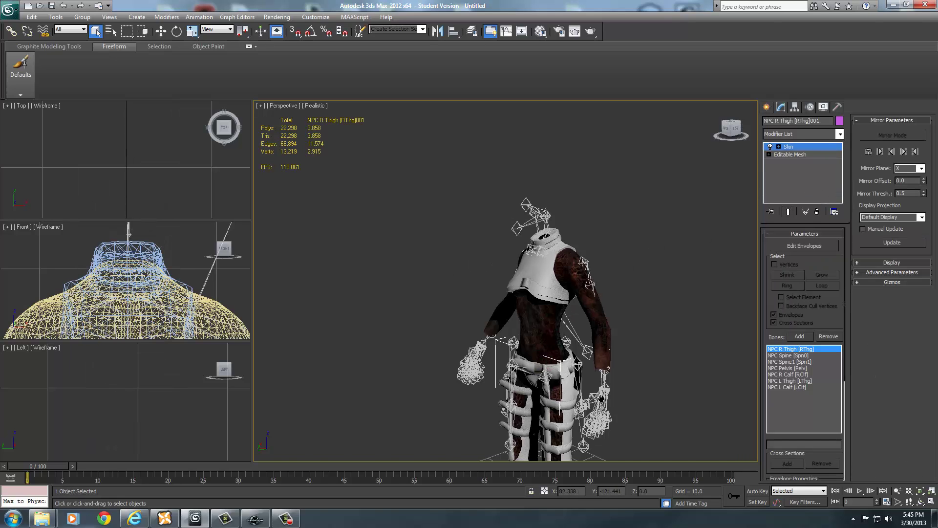
pyautogui.moveTo(562, 371); pyautogui.dragTo(572, 284, button='middle')
pyautogui.click(552, 386)
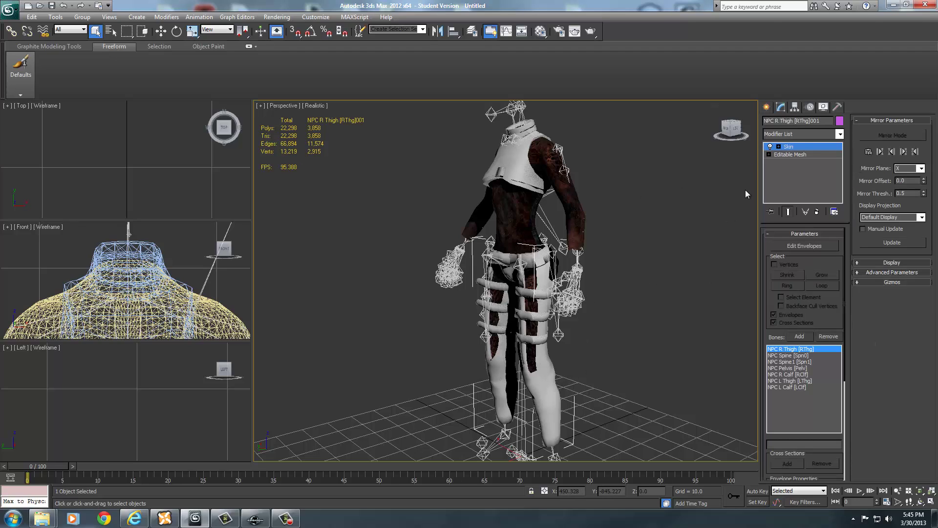
pyautogui.rightClick(796, 150)
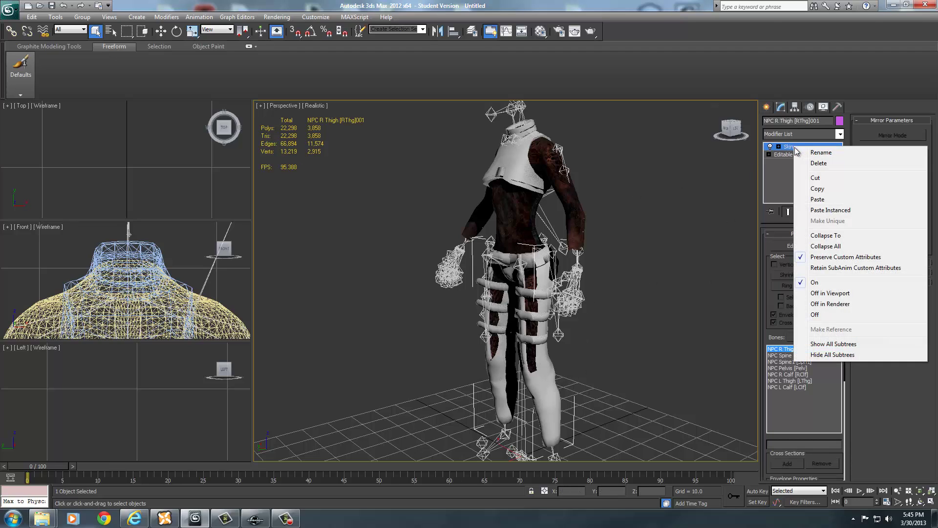
pyautogui.click(812, 200)
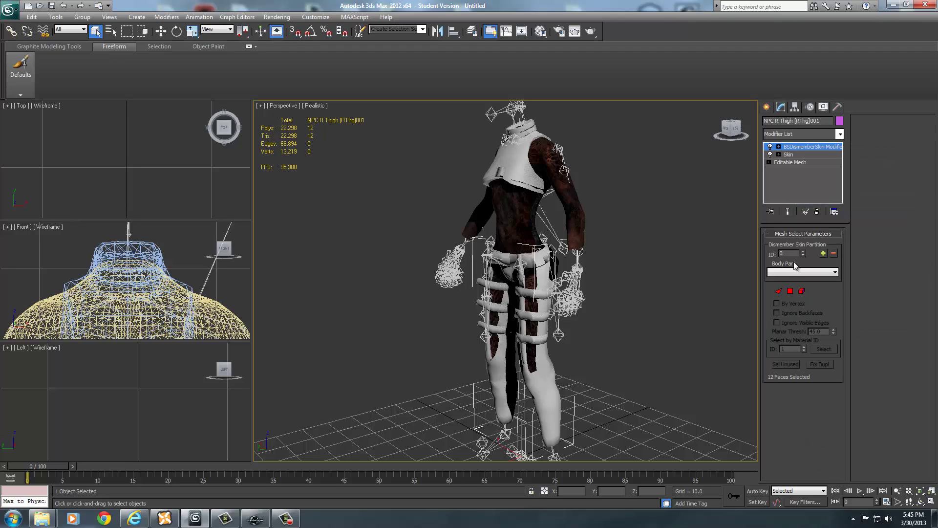
# - Select all faces of the leg armor mesh in its BSDismemberSkin modifier, and deselect the mesh
pyautogui.click(778, 291)
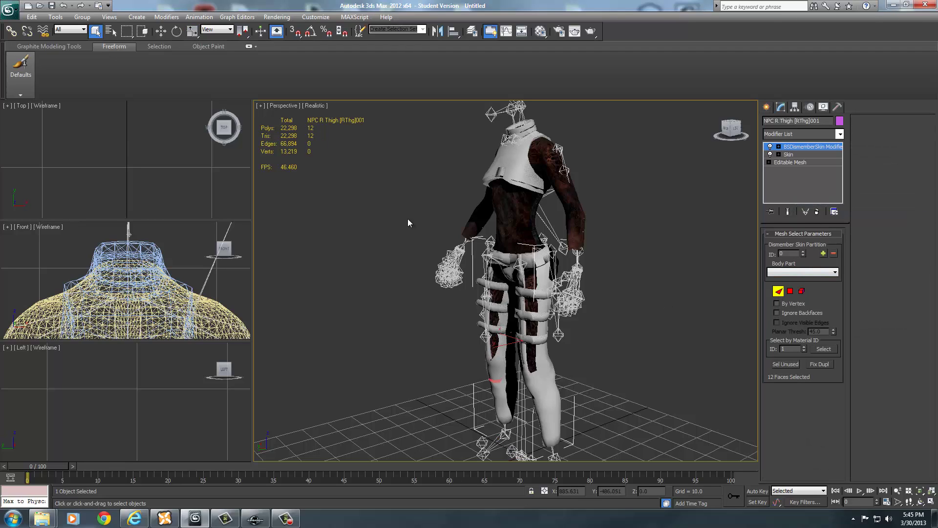
pyautogui.moveTo(655, 443); pyautogui.dragTo(667, 462)
pyautogui.click(779, 291)
pyautogui.click(645, 304)
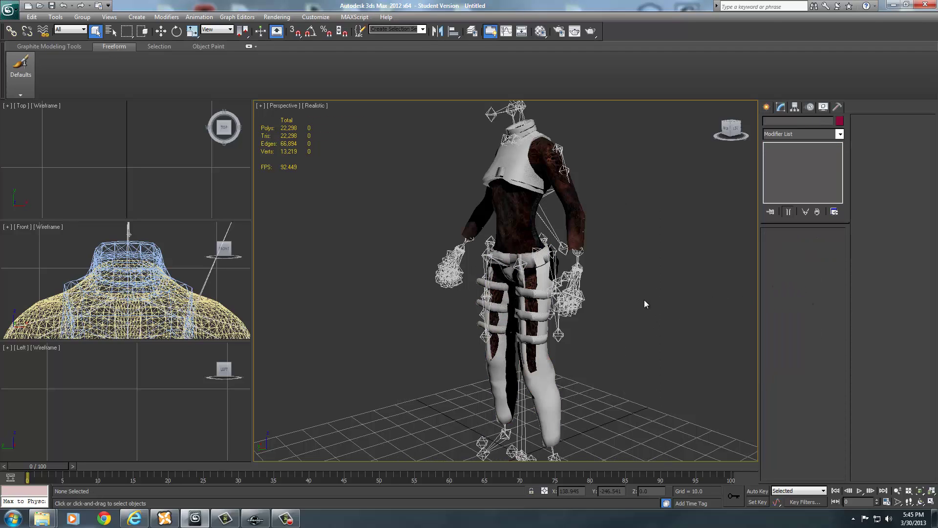
# - Identify the Panty mesh by selecting it, and import Slot52_Panties.nif from the Slots folder
pyautogui.keyDown('alt'); pyautogui.moveTo(552, 293); pyautogui.dragTo(470, 300, button='middle'); pyautogui.keyUp('alt')
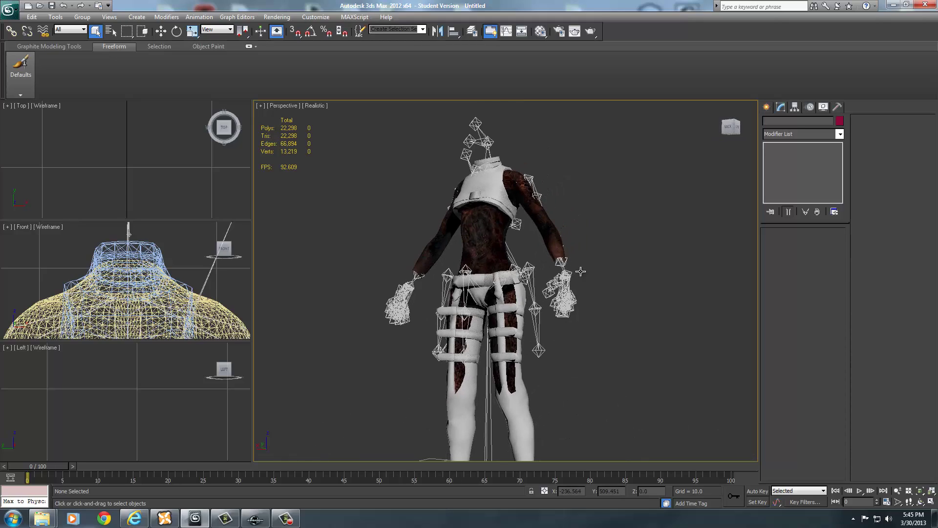
pyautogui.click(482, 293)
pyautogui.keyDown('alt'); pyautogui.moveTo(605, 281); pyautogui.dragTo(631, 307, button='middle'); pyautogui.keyUp('alt')
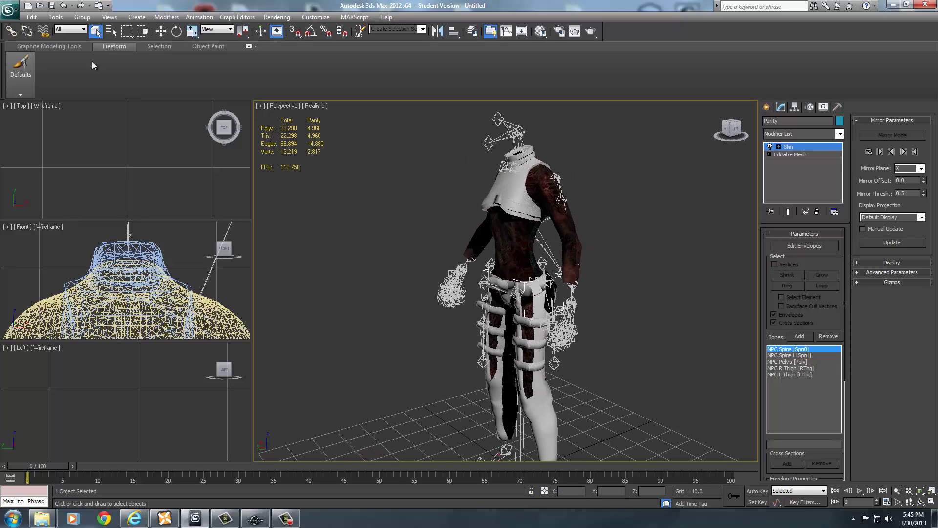
pyautogui.click(9, 9)
pyautogui.click(30, 142)
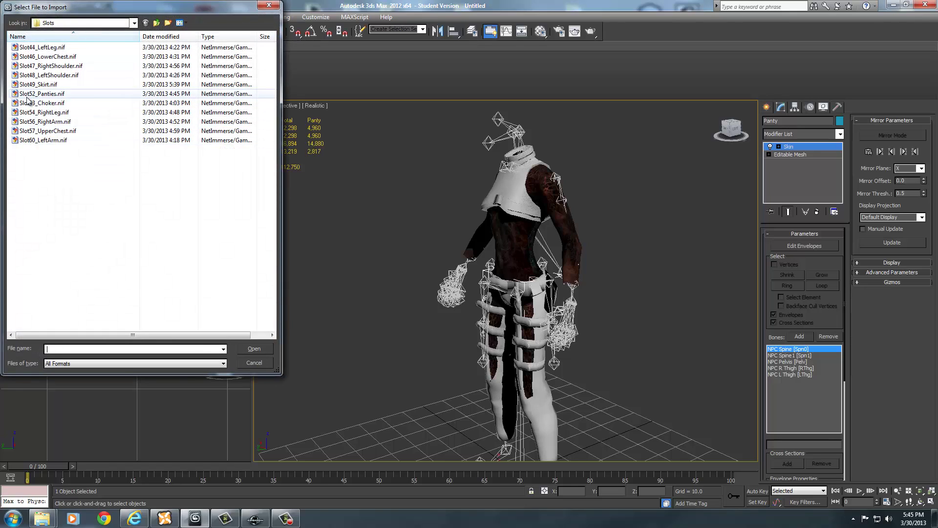
pyautogui.click(44, 97)
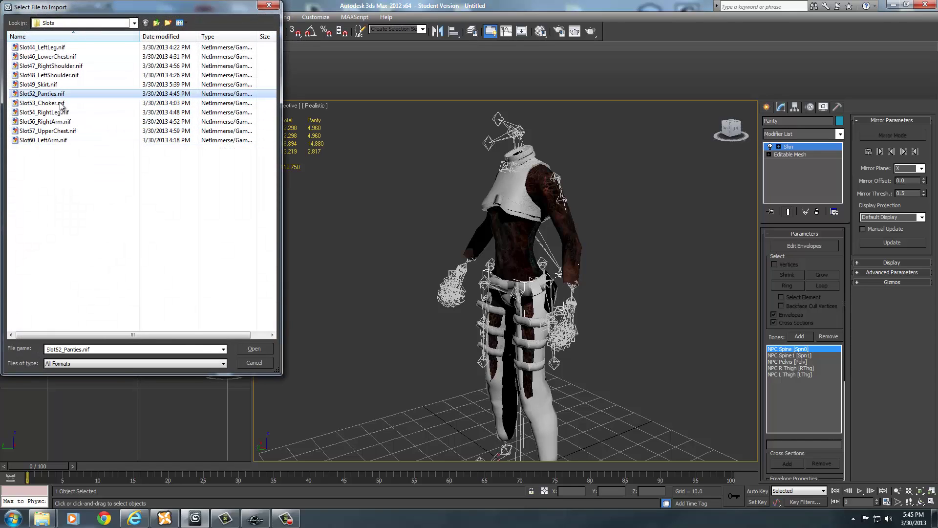
pyautogui.click(259, 350)
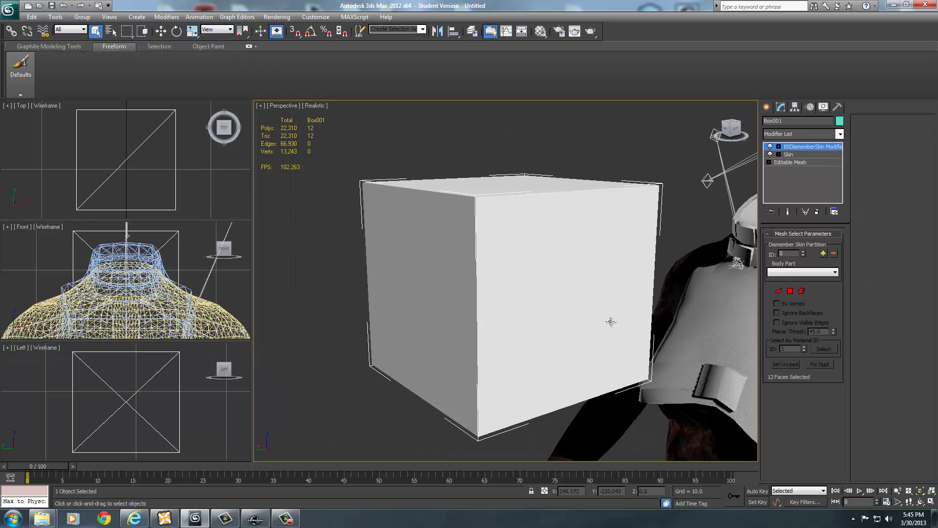
# - Copy the BSDismemberSkin modifier from the imported panties slot box, and delete the box from the scene
pyautogui.scroll(-3, 611, 339)
pyautogui.moveTo(612, 339); pyautogui.dragTo(547, 186, button='middle')
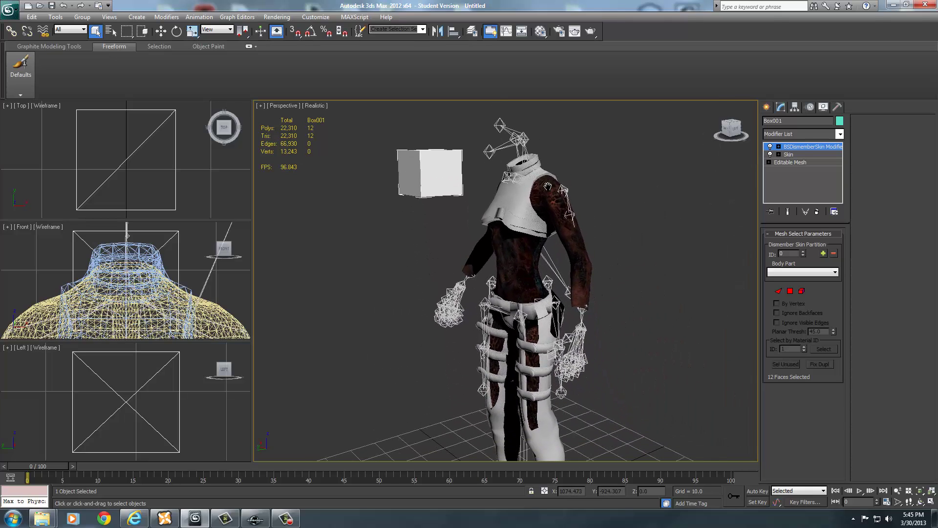
pyautogui.rightClick(799, 148)
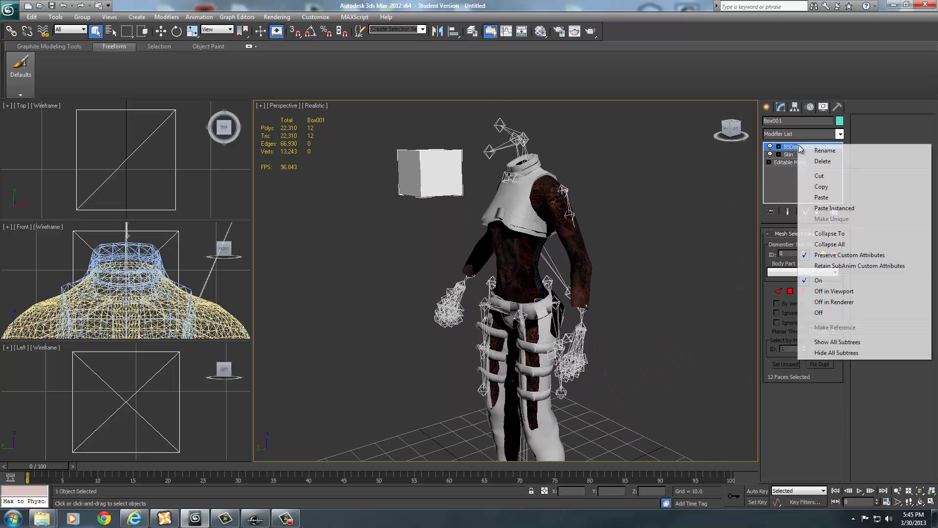
pyautogui.click(823, 190)
pyautogui.press('Delete')
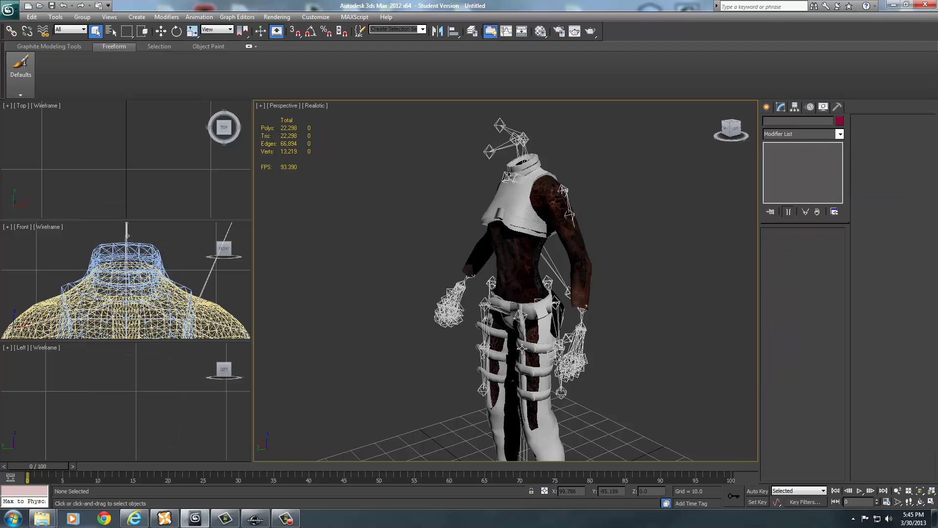
# - Paste the copied BSDismemberSkin modifier above the Skin modifier on the Panty mesh
pyautogui.click(510, 323)
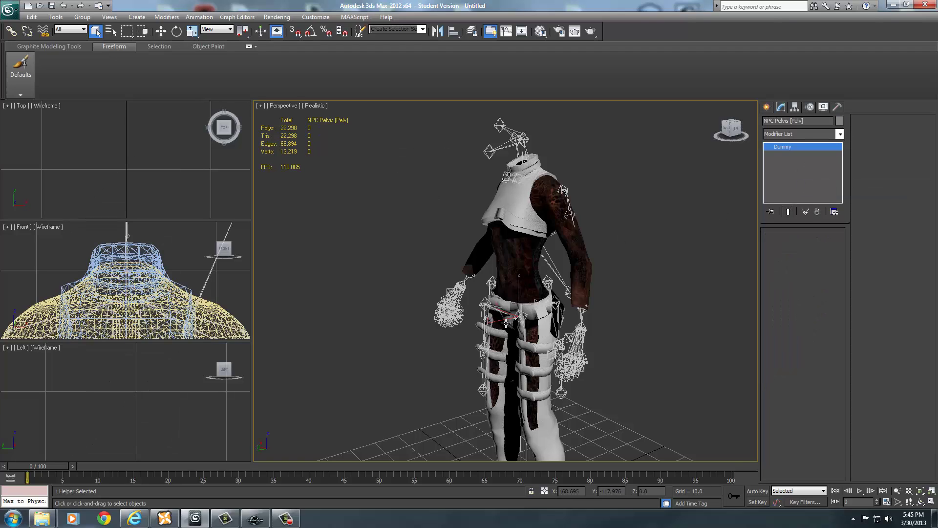
pyautogui.click(506, 323)
pyautogui.rightClick(795, 148)
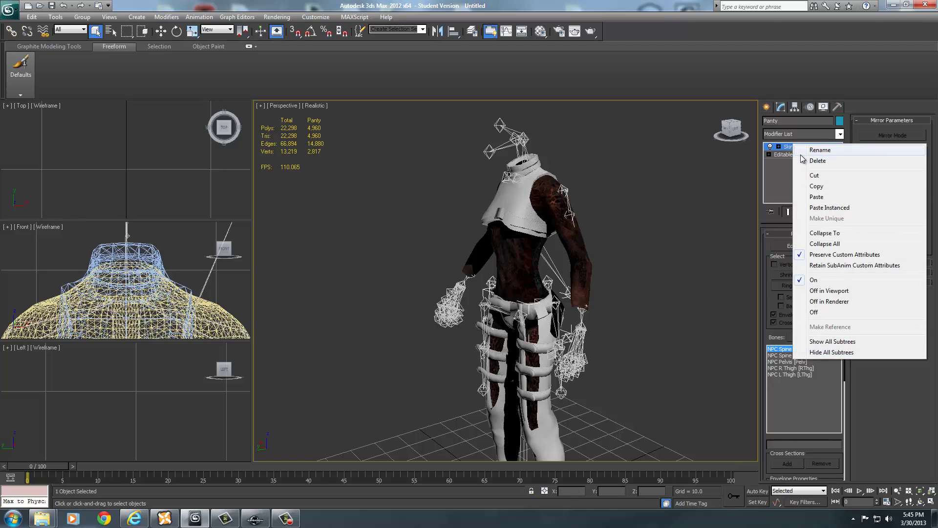
pyautogui.click(816, 197)
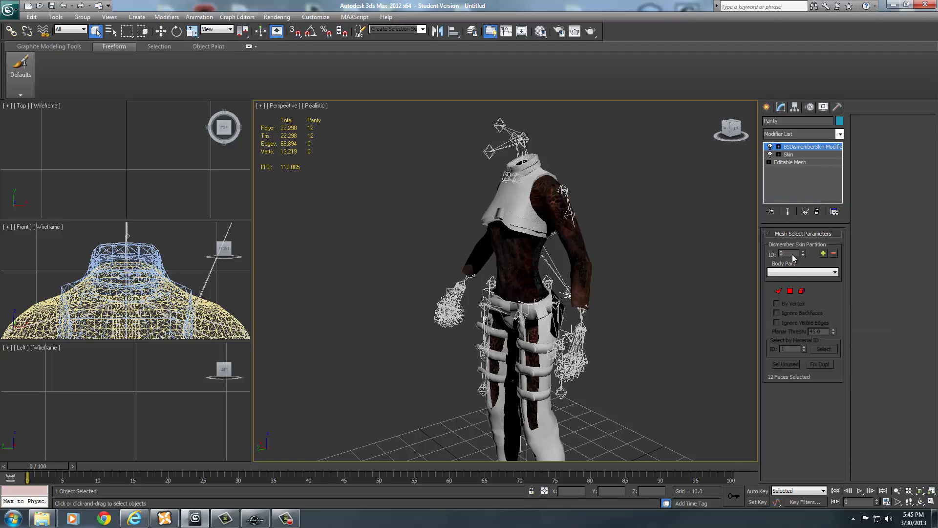
# - Select all faces of the Panty mesh in its BSDismemberSkin modifier, and leave face selection
pyautogui.click(778, 290)
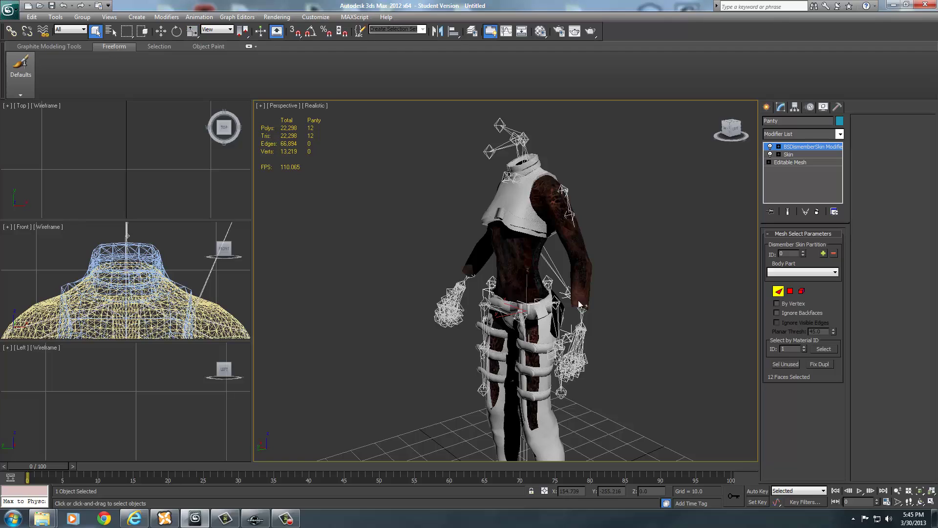
pyautogui.moveTo(632, 393); pyautogui.dragTo(698, 403)
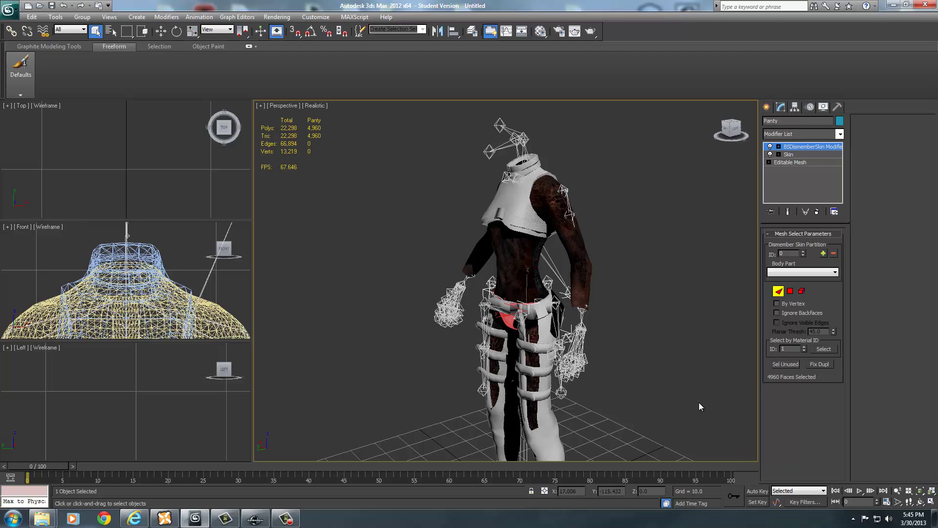
pyautogui.moveTo(408, 239); pyautogui.dragTo(669, 420)
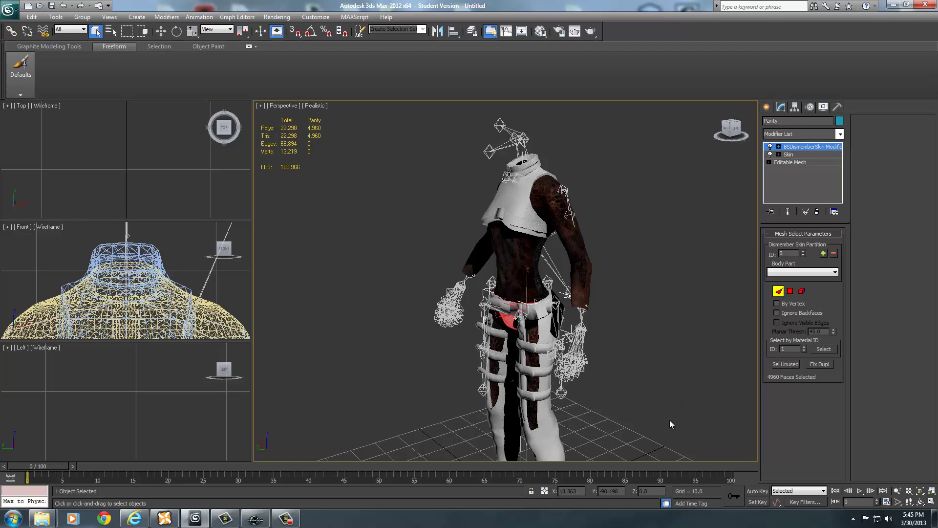
pyautogui.click(778, 291)
# - Hide the body mesh SLIM PUSHUPNW001, and select the Panty mesh
pyautogui.moveTo(605, 300)
pyautogui.keyDown('alt'); pyautogui.mouseDown(button='middle')
pyautogui.moveTo(693, 292)
pyautogui.moveTo(631, 270)
pyautogui.moveTo(611, 228)
pyautogui.moveTo(463, 277)
pyautogui.moveTo(579, 301)
pyautogui.moveTo(629, 300)
pyautogui.moveTo(579, 235)
pyautogui.moveTo(588, 279)
pyautogui.moveTo(584, 259)
pyautogui.moveTo(578, 274)
pyautogui.moveTo(596, 310)
pyautogui.moveTo(596, 293)
pyautogui.moveTo(607, 293)
pyautogui.moveTo(486, 277)
pyautogui.moveTo(634, 274)
pyautogui.moveTo(614, 286)
pyautogui.mouseUp(button='middle'); pyautogui.keyUp('alt')
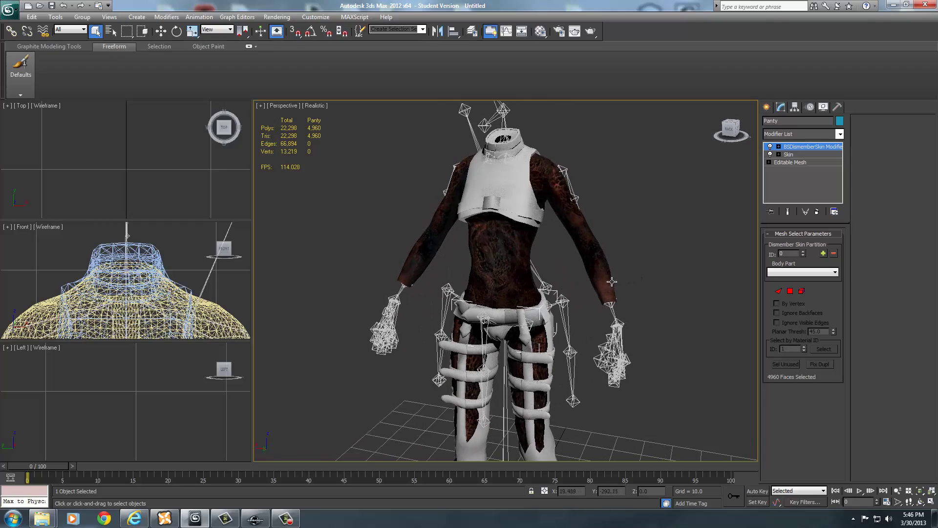
pyautogui.click(484, 250)
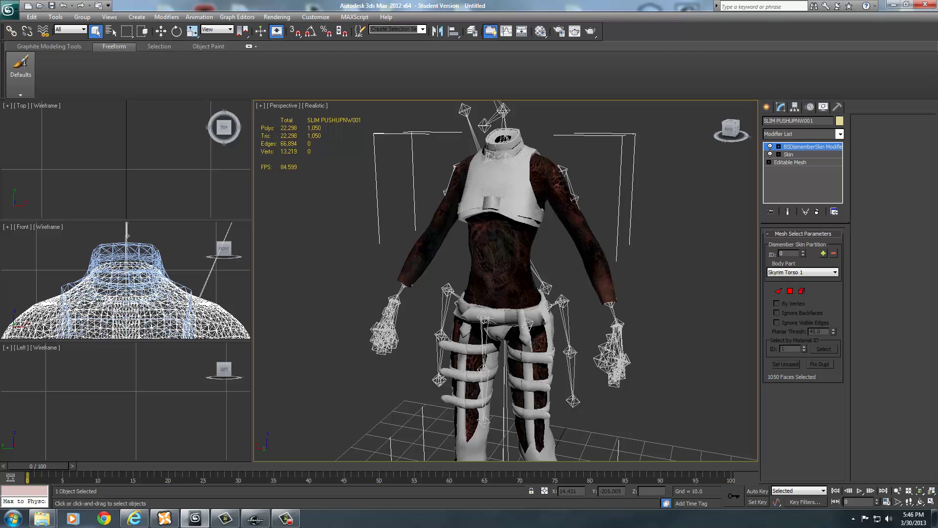
pyautogui.rightClick(489, 258)
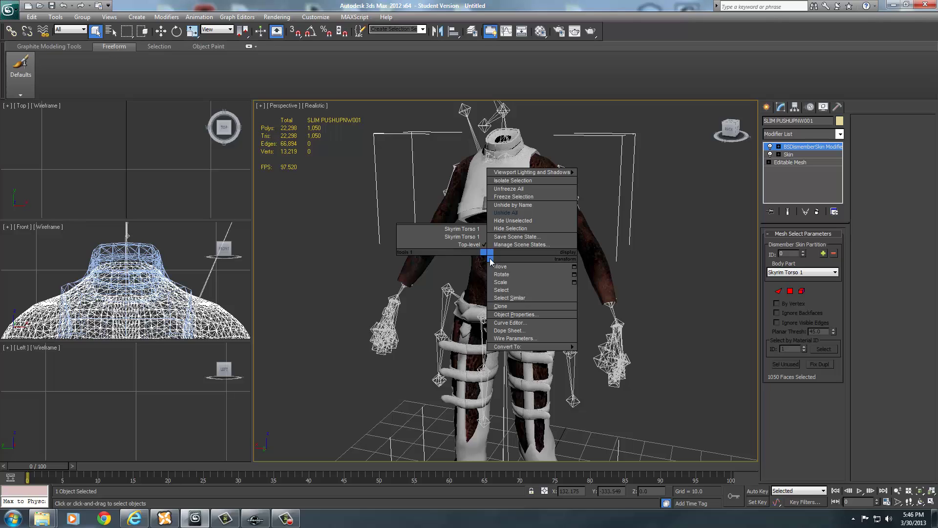
pyautogui.click(505, 229)
pyautogui.click(499, 333)
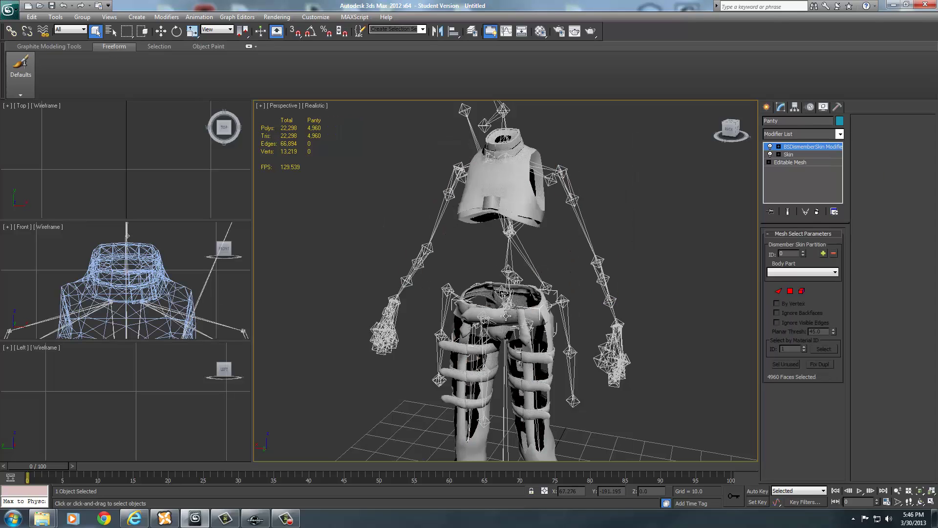
# - Add the skirt mesh to the Panty selection and hide both, leaving only the chest armor and skeleton
pyautogui.keyDown('ctrl'); pyautogui.click(505, 316); pyautogui.keyUp('ctrl')
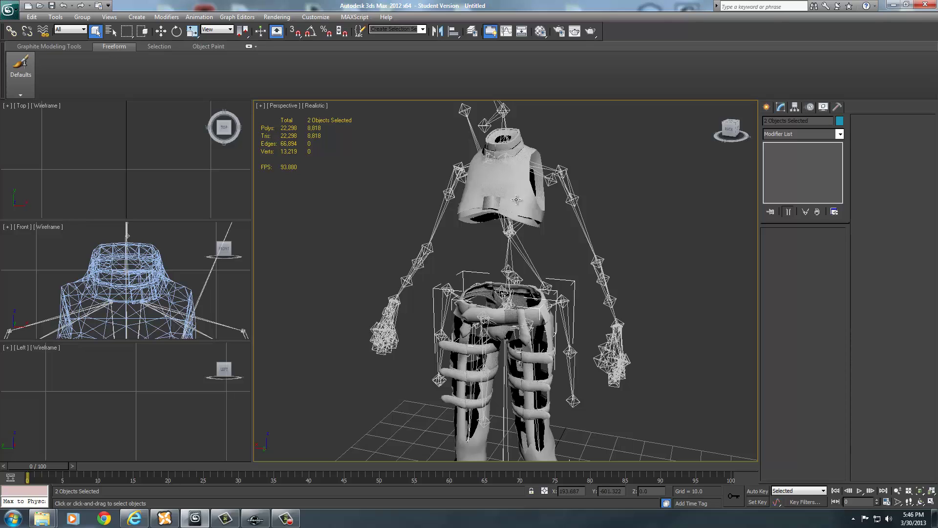
pyautogui.rightClick(515, 317)
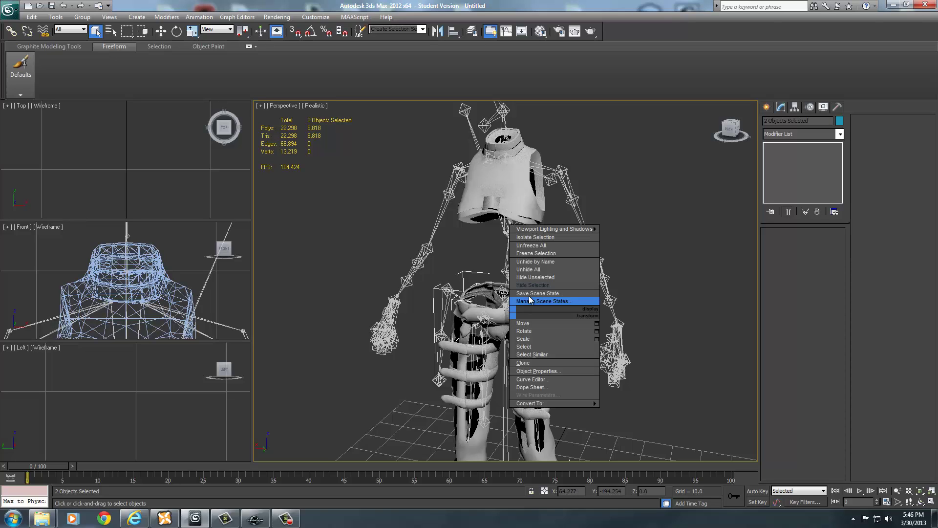
pyautogui.click(532, 288)
pyautogui.keyDown('alt'); pyautogui.moveTo(530, 287); pyautogui.dragTo(620, 245, button='middle'); pyautogui.keyUp('alt')
pyautogui.scroll(-4, 623, 260)
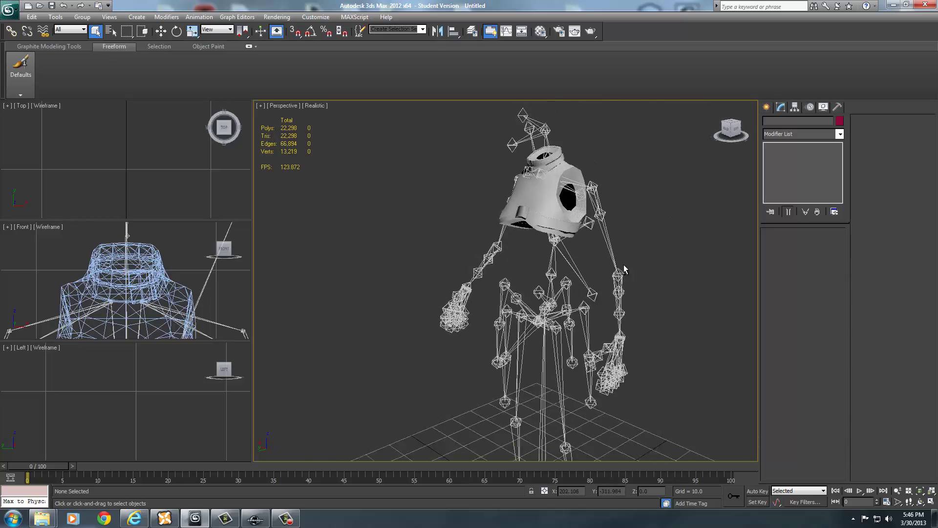
pyautogui.moveTo(640, 285); pyautogui.dragTo(626, 312, button='middle')
pyautogui.scroll(3, 620, 293)
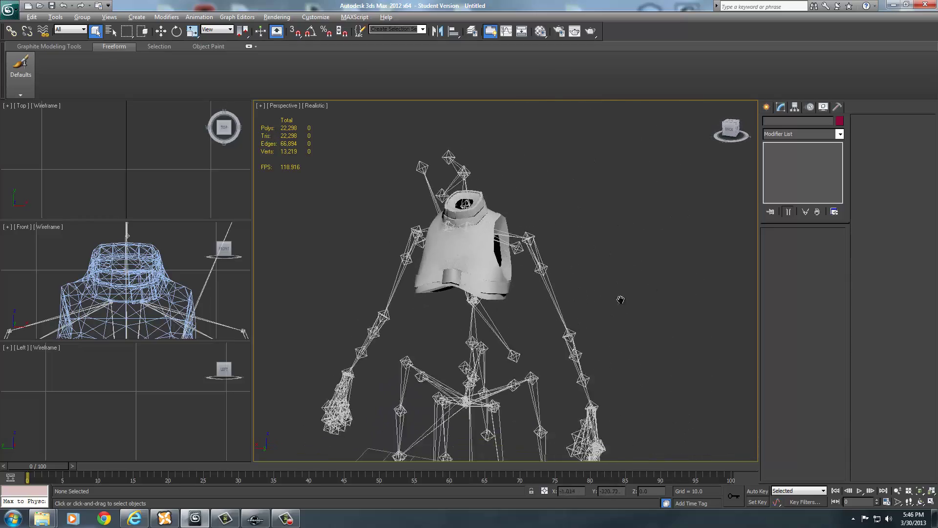
pyautogui.scroll(-3, 580, 289)
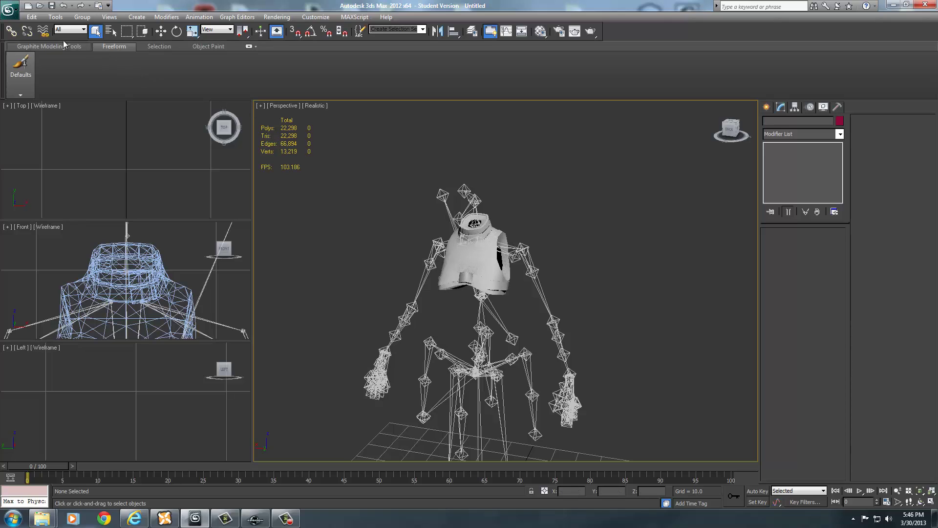
# - Start exporting the scene and browse to the NightasyOoLaLa > CustomBodyArmors > AAATutorialTemp folder as the destination
pyautogui.click(9, 9)
pyautogui.click(39, 161)
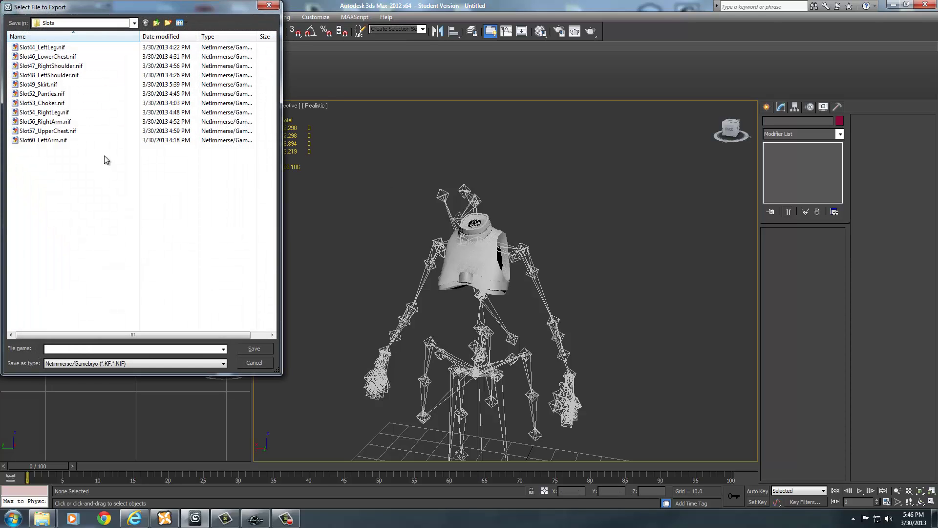
pyautogui.click(156, 23)
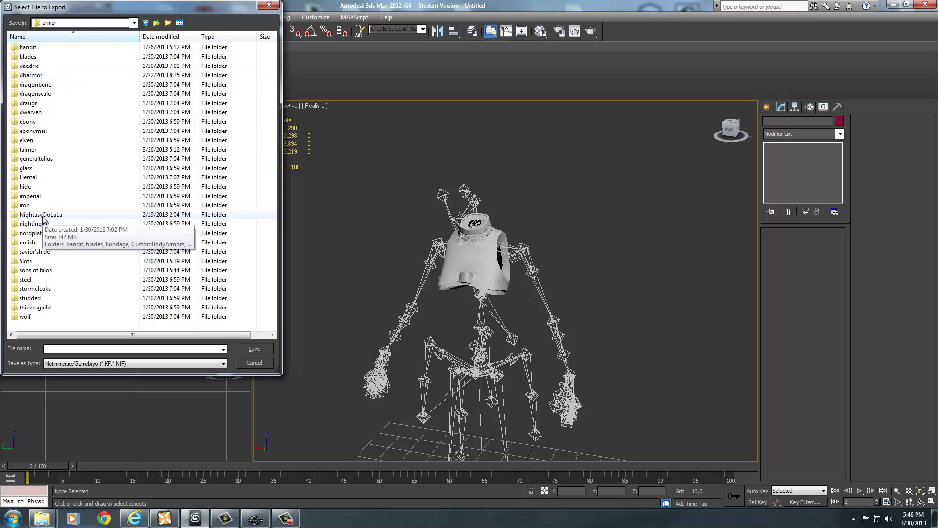
pyautogui.doubleClick(42, 216)
pyautogui.doubleClick(41, 75)
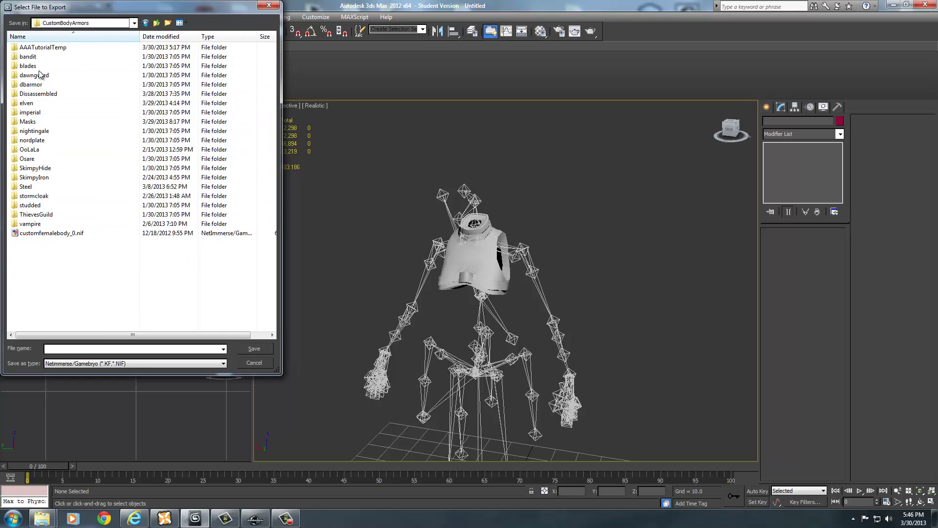
pyautogui.doubleClick(39, 47)
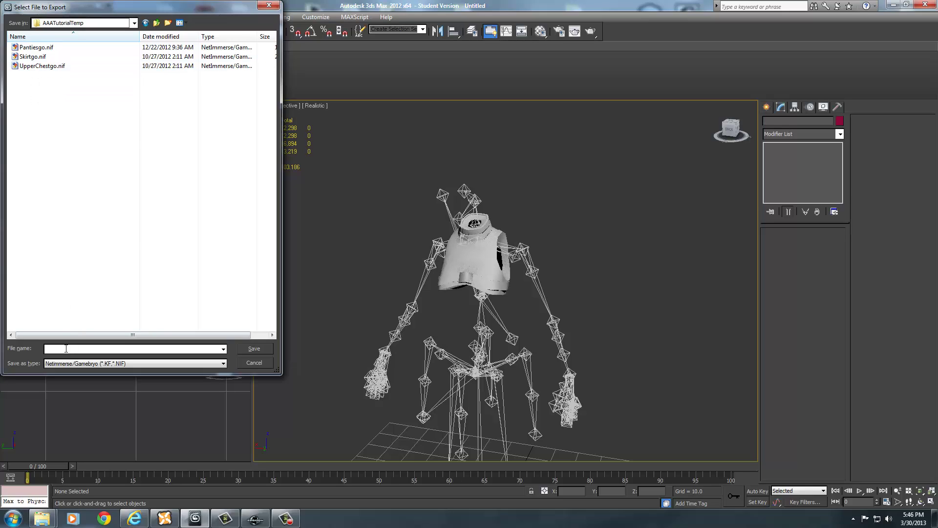
# - Export the chest armor as UpperChest_0 with the Skyrim NIF settings and weld vertices at 0.0
pyautogui.write('Upper')
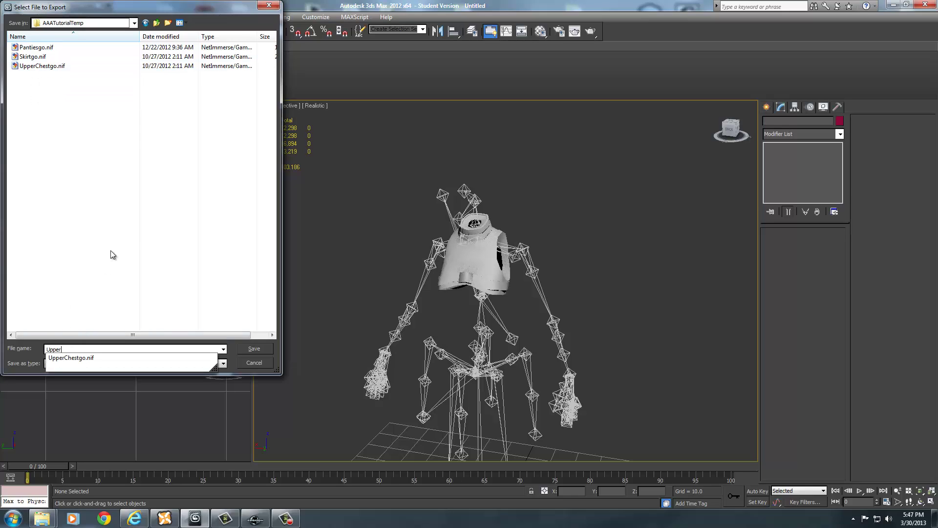
pyautogui.write('Chest')
pyautogui.write('_')
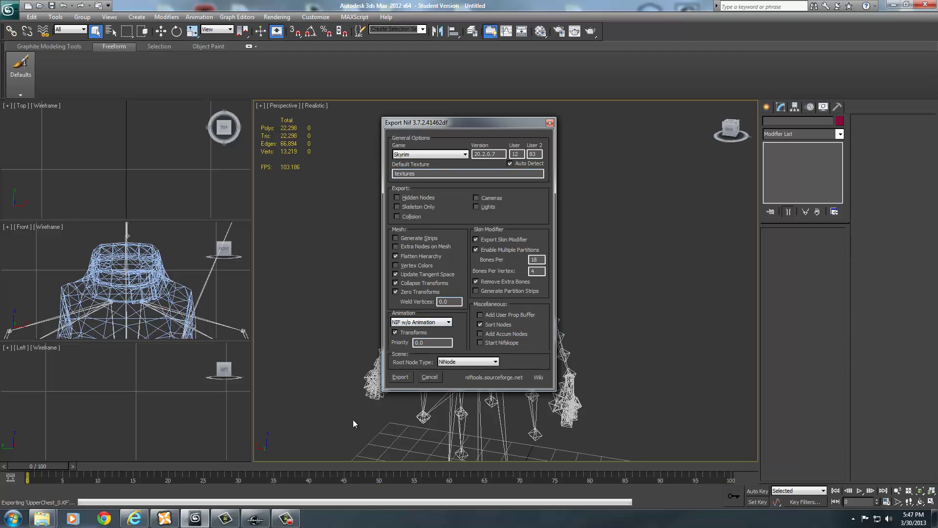
# - Undo the hiding of the Panty and skirt meshes
pyautogui.keyDown('alt'); pyautogui.moveTo(484, 342); pyautogui.dragTo(486, 286, button='middle'); pyautogui.keyUp('alt')
pyautogui.rightClick(345, 319)
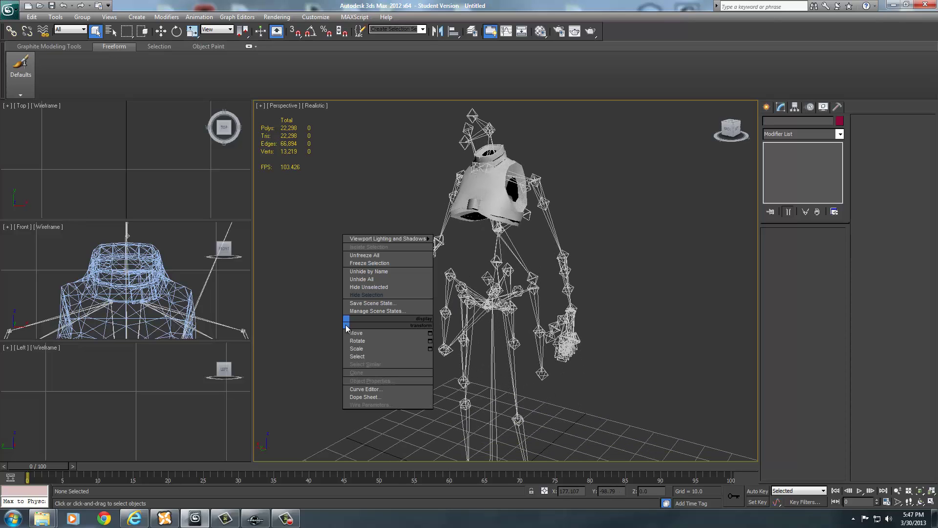
pyautogui.click(312, 297)
pyautogui.hotkey('ctrl', 'z')
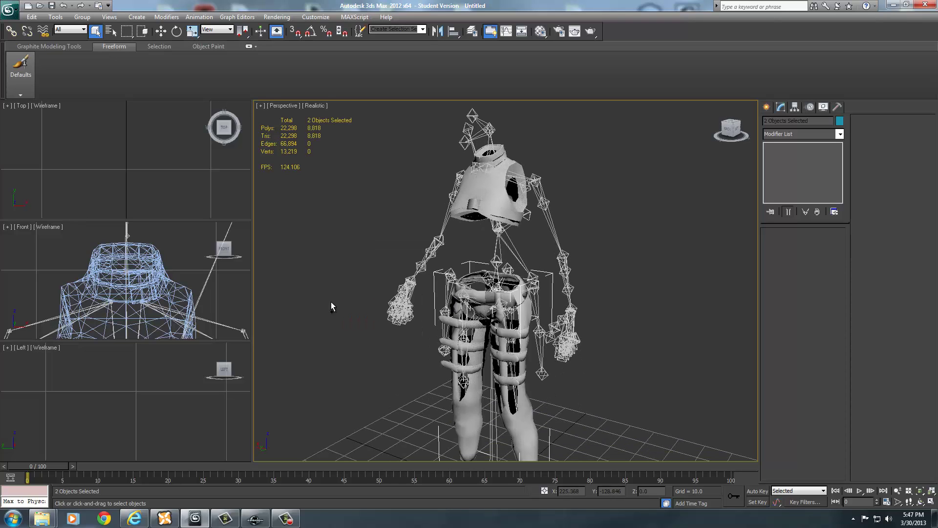
# - Add the chest armor to the selection, deselect the skirt, and hide the chest and Panty meshes
pyautogui.keyDown('ctrl'); pyautogui.click(492, 195); pyautogui.keyUp('ctrl')
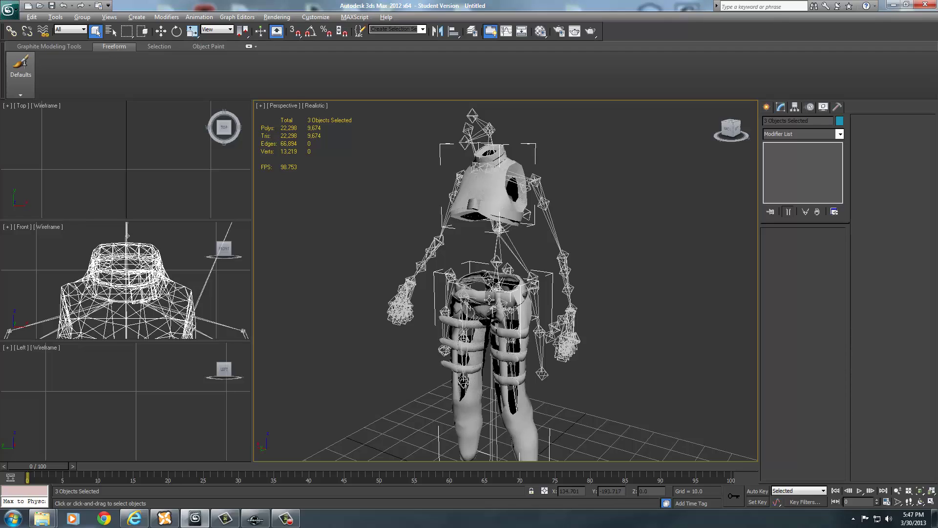
pyautogui.keyDown('alt'); pyautogui.click(519, 428); pyautogui.keyUp('alt')
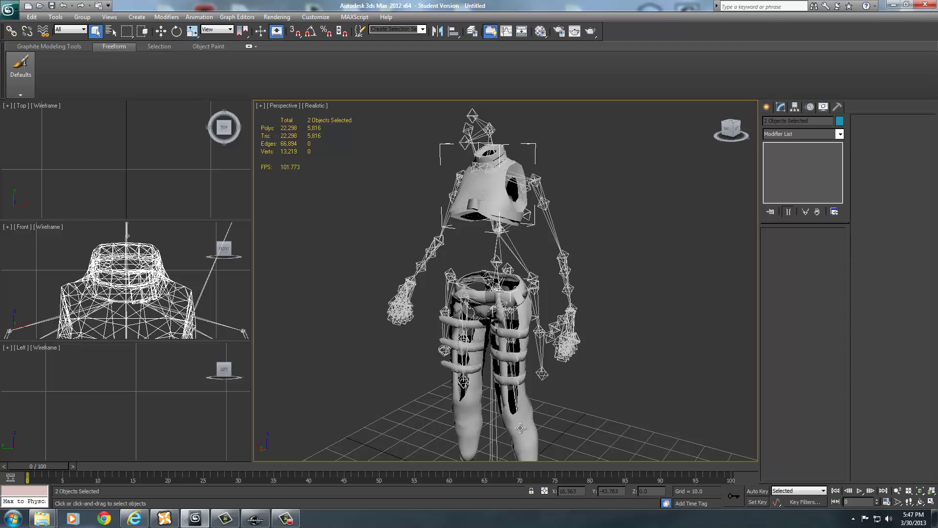
pyautogui.rightClick(351, 336)
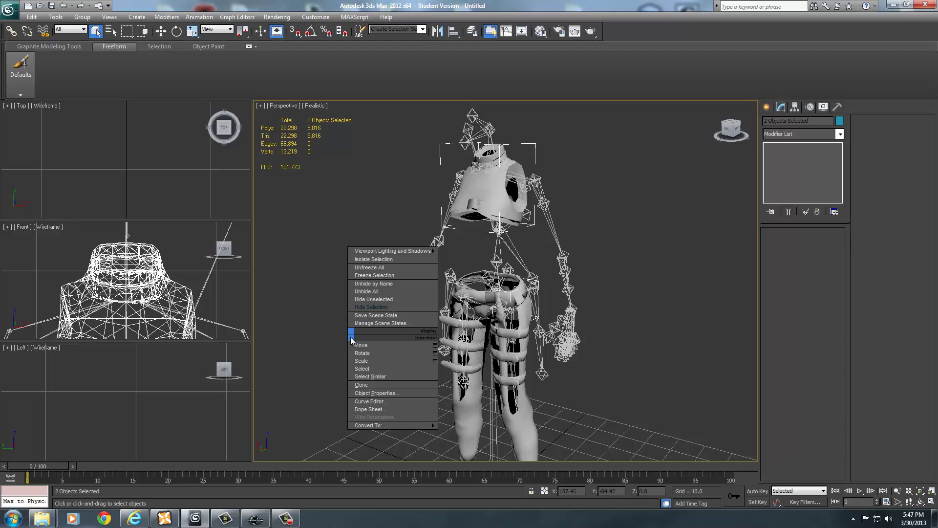
pyautogui.click(367, 306)
pyautogui.keyDown('alt'); pyautogui.moveTo(367, 308); pyautogui.dragTo(542, 348, button='middle'); pyautogui.keyUp('alt')
# - Export the skirt mesh to the AAATutorialTemp folder as Skirt_0 with weld vertices set to 0.0
pyautogui.click(9, 9)
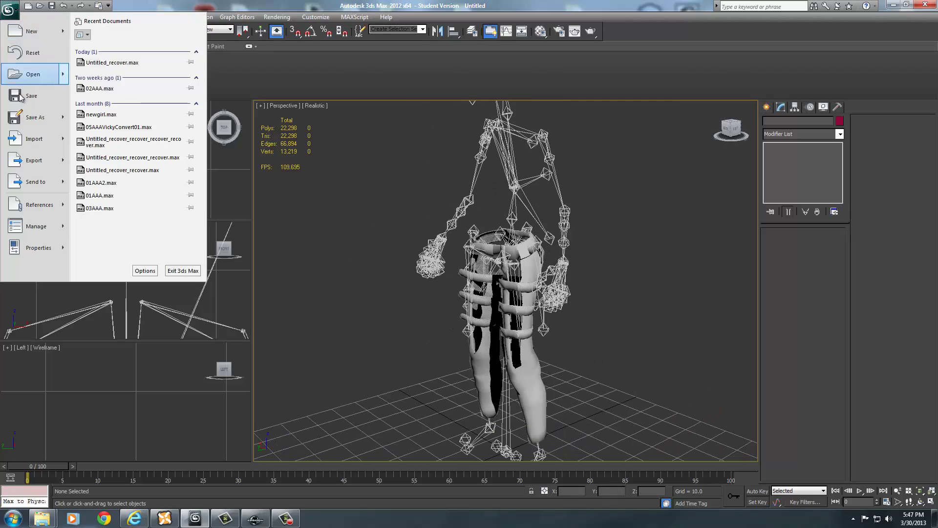
pyautogui.click(37, 167)
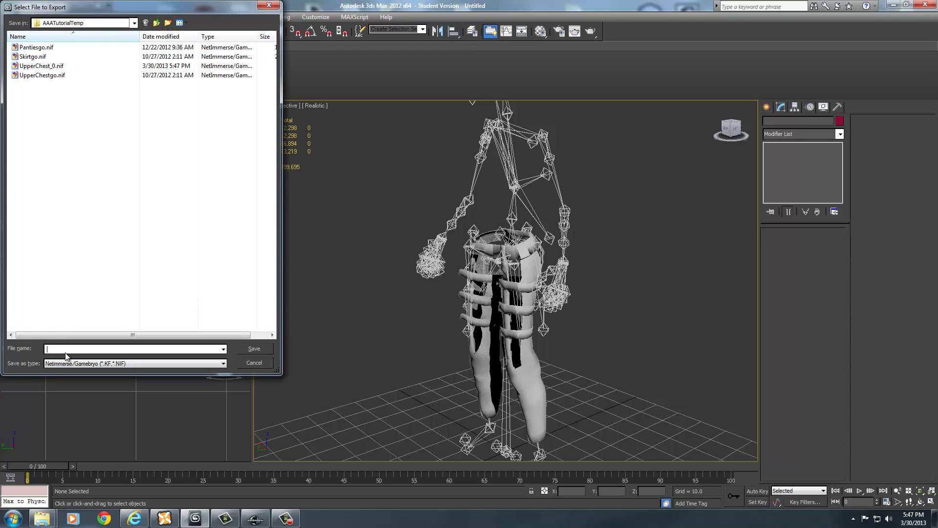
pyautogui.write('skirt_0')
pyautogui.click(260, 349)
pyautogui.press('BackSpace')
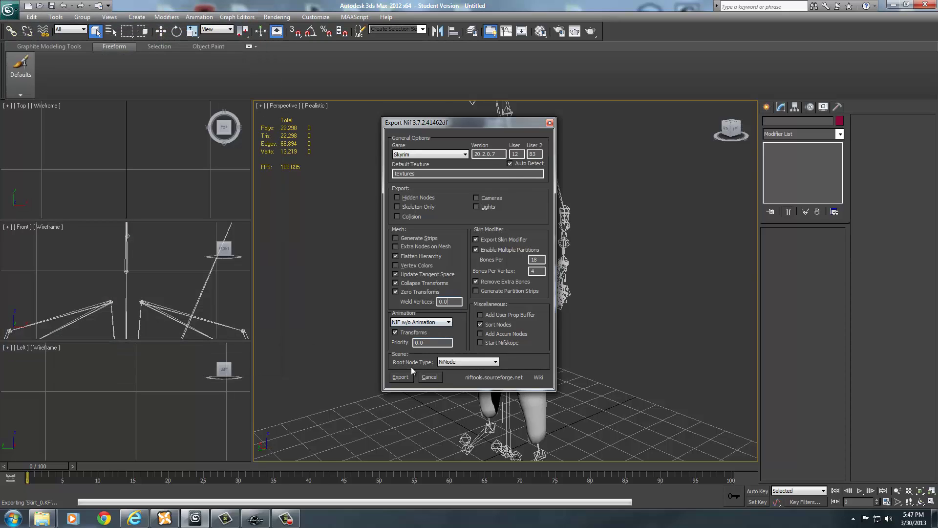
pyautogui.click(399, 376)
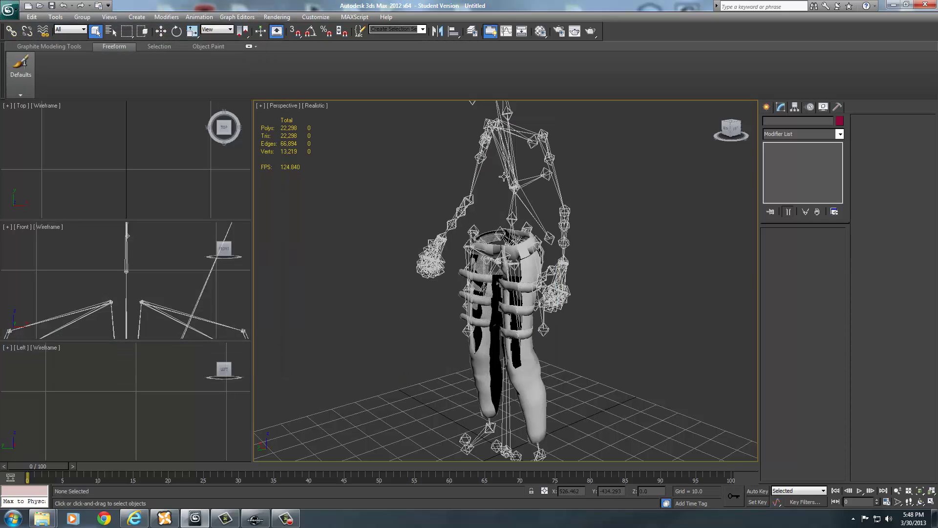
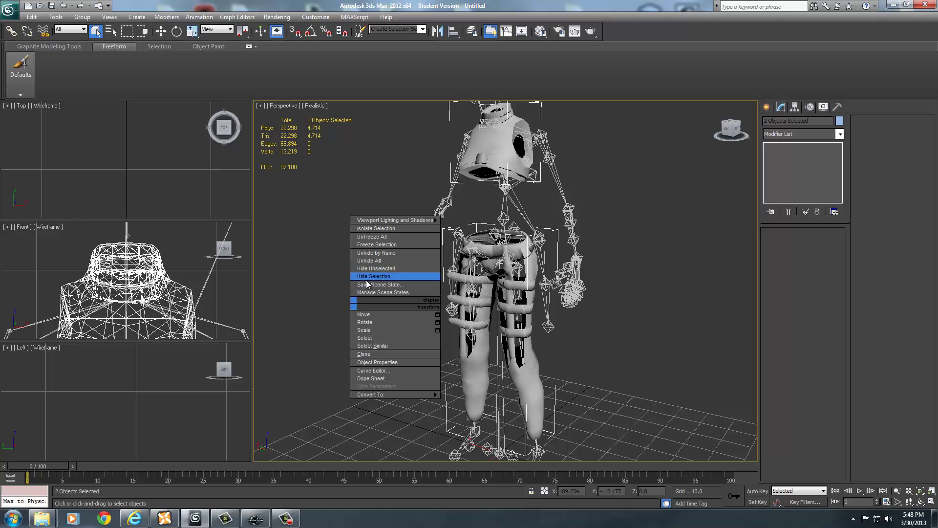
# - Hide the chest and skirt meshes, and export the Panty mesh to AAATutorialTemp as Panties_0 with a reduced weld vertices value
pyautogui.click(366, 279)
pyautogui.moveTo(511, 288)
pyautogui.keyDown('alt'); pyautogui.mouseDown(button='middle')
pyautogui.moveTo(624, 287)
pyautogui.moveTo(507, 288)
pyautogui.mouseUp(button='middle'); pyautogui.keyUp('alt')
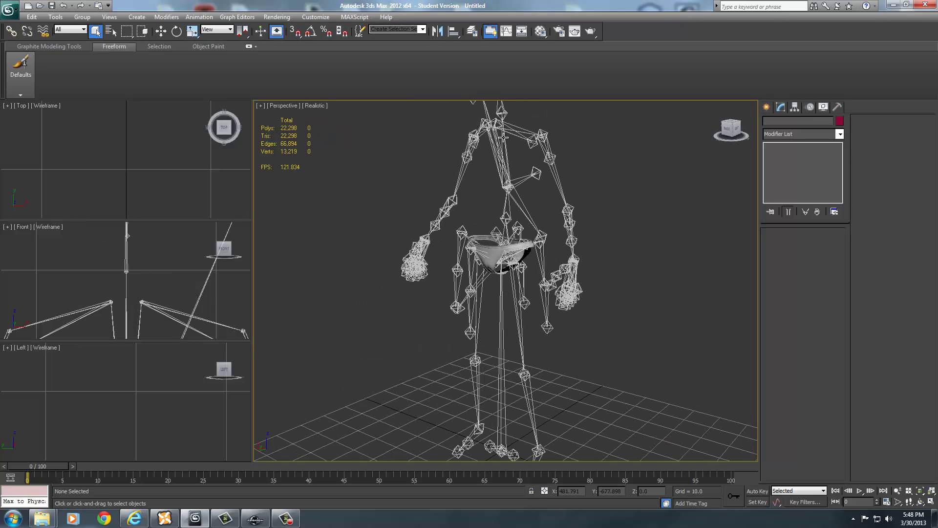
pyautogui.click(9, 9)
pyautogui.click(32, 166)
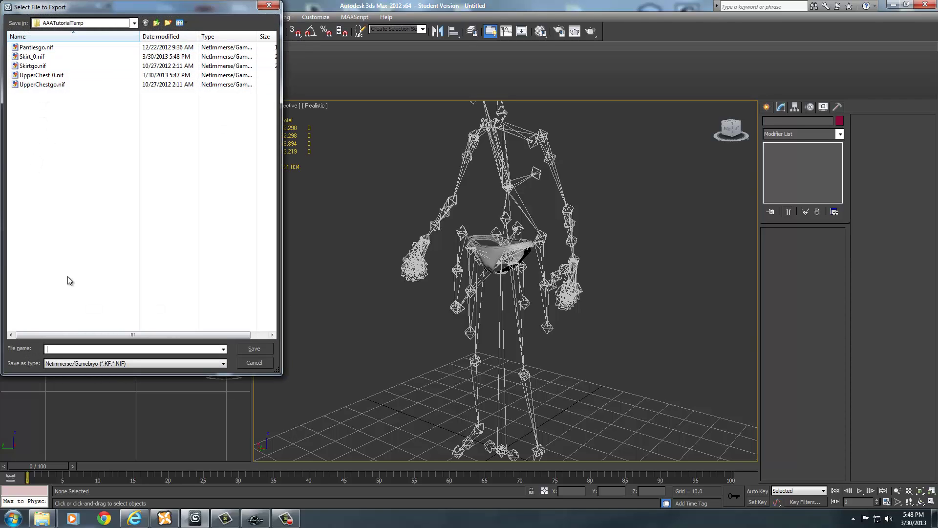
pyautogui.write('Panties')
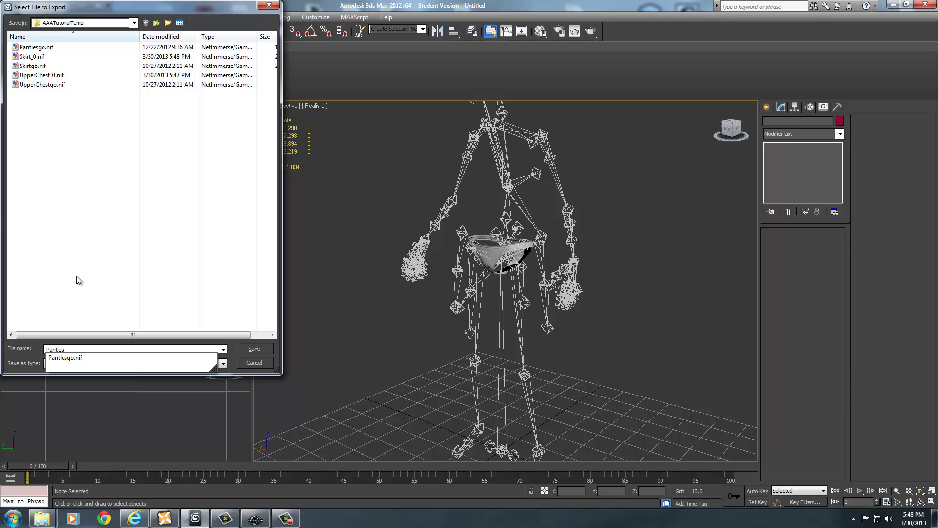
pyautogui.write('_')
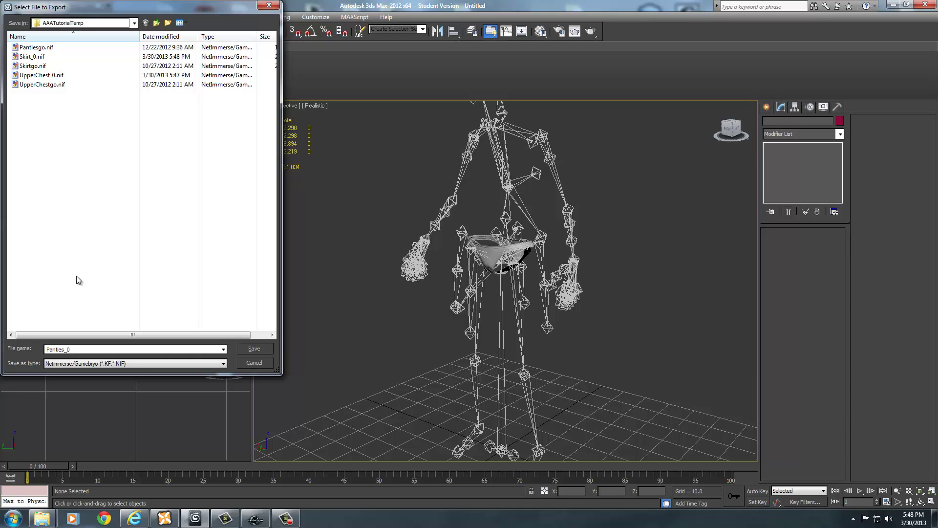
pyautogui.write('0')
pyautogui.click(258, 349)
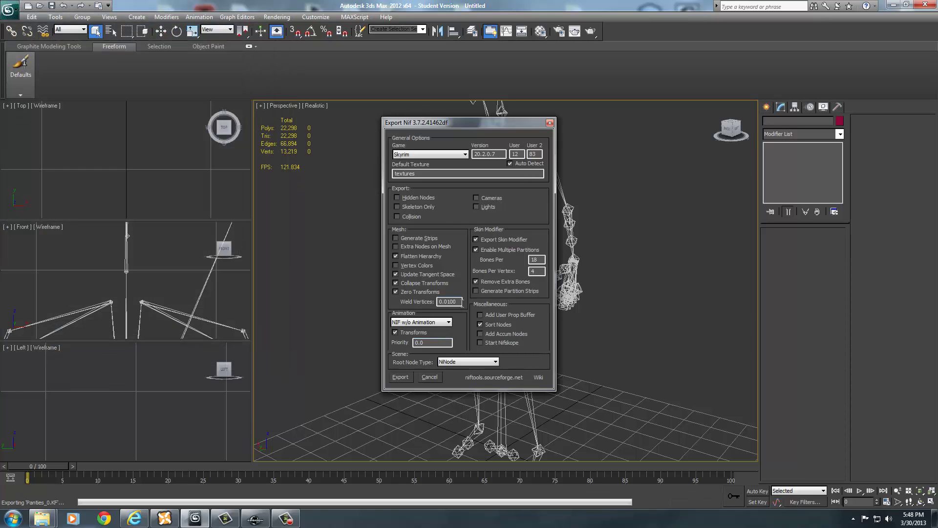
pyautogui.press('BackSpace')
pyautogui.press('BackSpace')
pyautogui.click(400, 377)
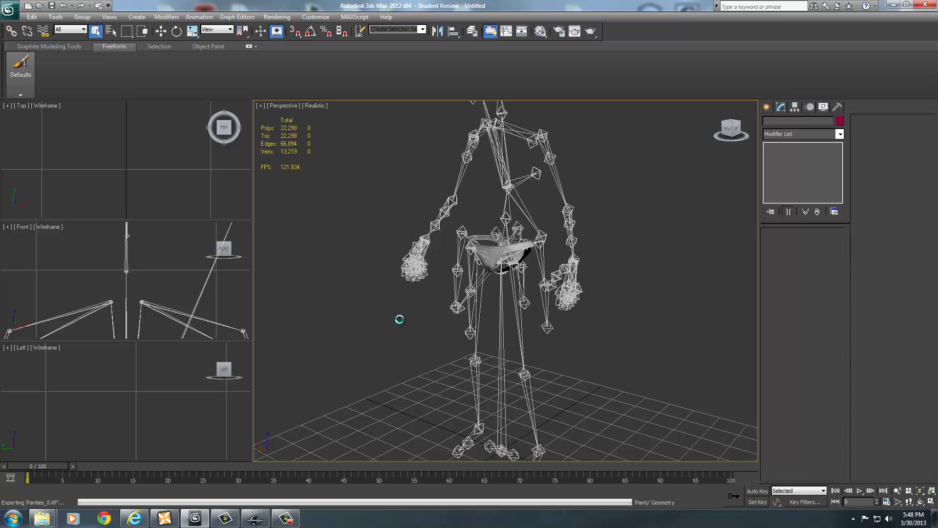
pyautogui.keyDown('alt'); pyautogui.moveTo(534, 198); pyautogui.dragTo(599, 257, button='middle'); pyautogui.keyUp('alt')
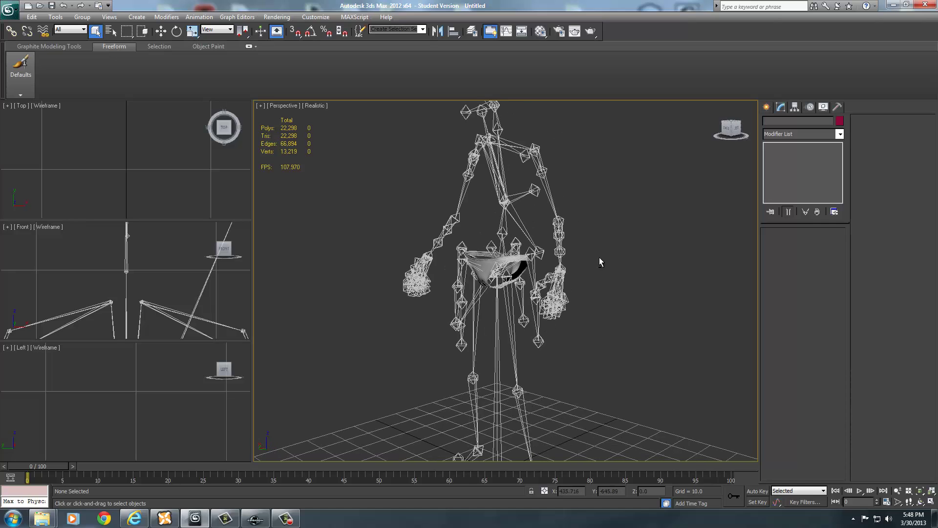
# - Switch to the AAATutorialTemp folder in Windows Explorer and duplicate Panties_0.nif there
pyautogui.click(892, 4)
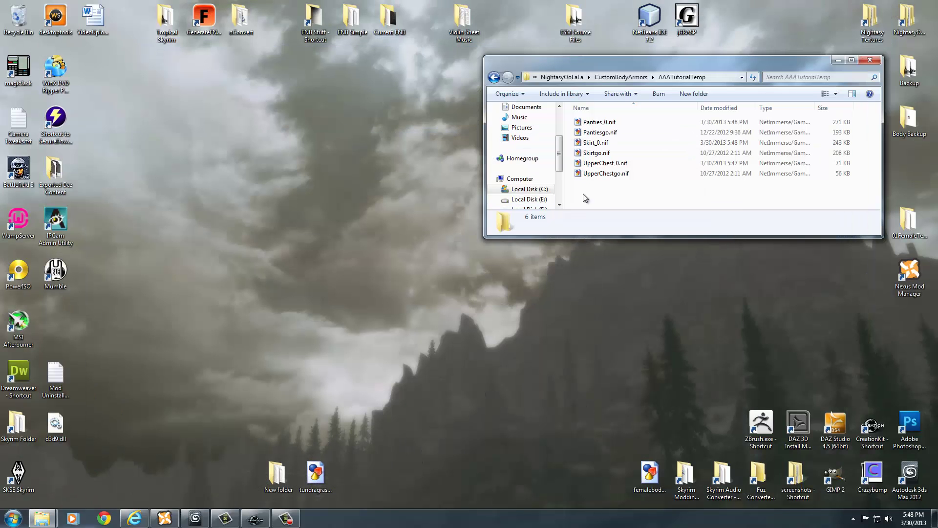
pyautogui.click(600, 123)
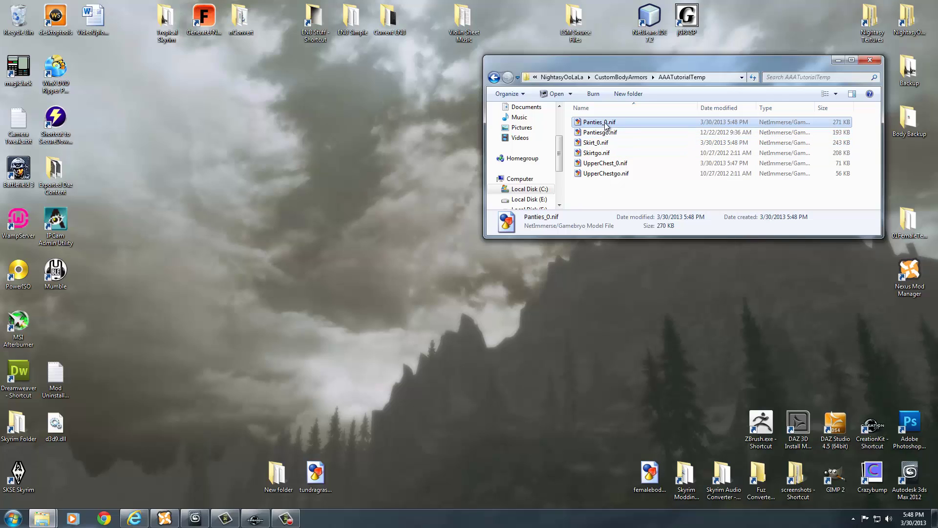
pyautogui.hotkey('ctrl', 'c')
pyautogui.hotkey('ctrl', 'v')
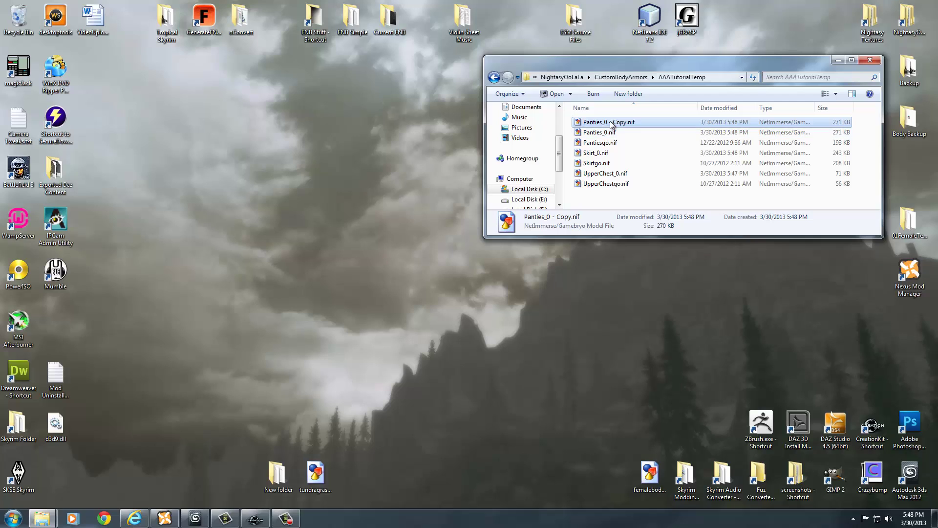
# - Rename the copy of Panties_0.nif to Panties_1.nif
pyautogui.rightClick(610, 122)
pyautogui.click(640, 304)
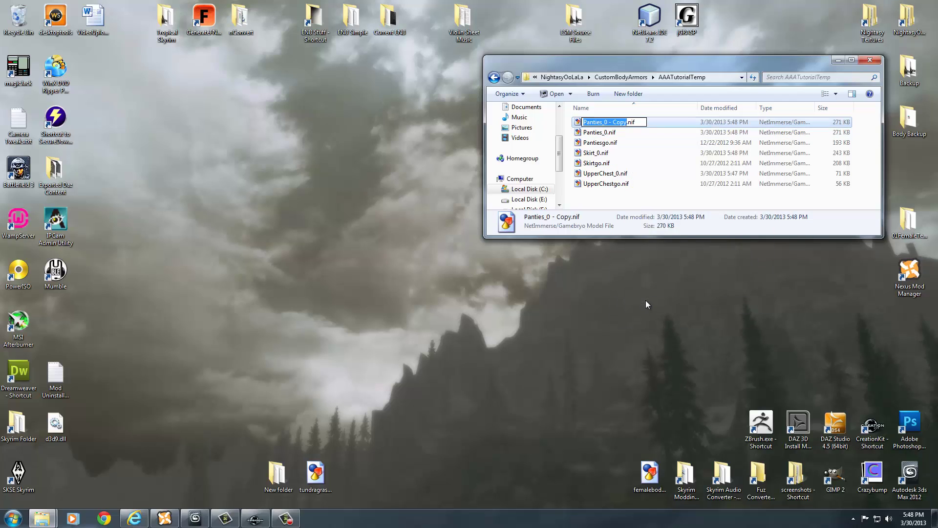
pyautogui.press('Right')
pyautogui.press('BackSpace')
pyautogui.press('BackSpace')
pyautogui.press('BackSpace')
pyautogui.press('BackSpace')
pyautogui.press('BackSpace')
pyautogui.press('BackSpace')
pyautogui.press('BackSpace')
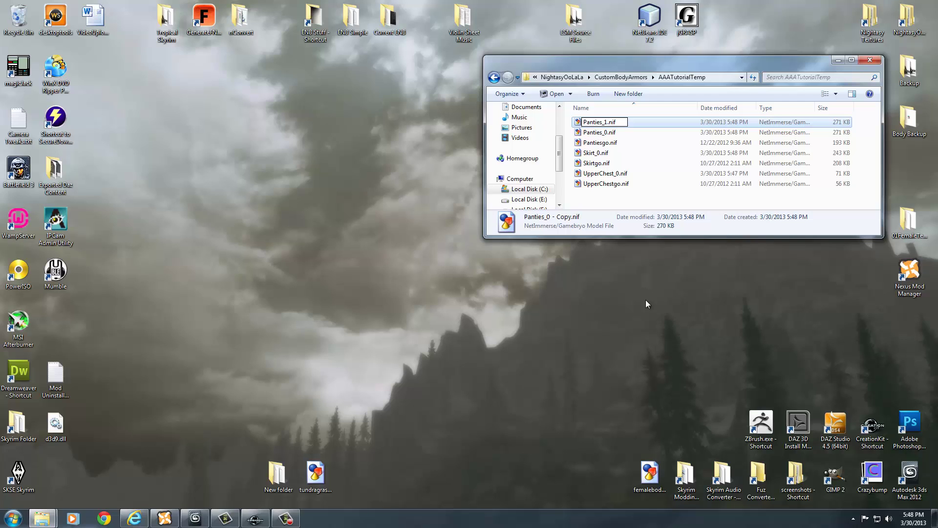
pyautogui.press('Return')
# - Duplicate Skirt_0.nif in the AAATutorialTemp folder
pyautogui.click(600, 154)
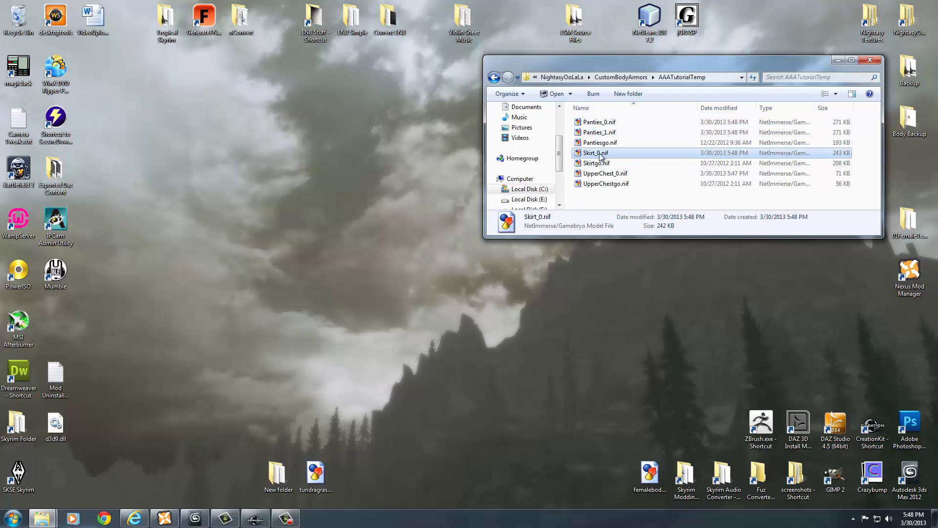
pyautogui.rightClick(600, 154)
pyautogui.click(596, 155)
pyautogui.hotkey('ctrl', 'v')
# - Rename the copy of Skirt_0.nif to Skirt_1.nif
pyautogui.rightClick(599, 155)
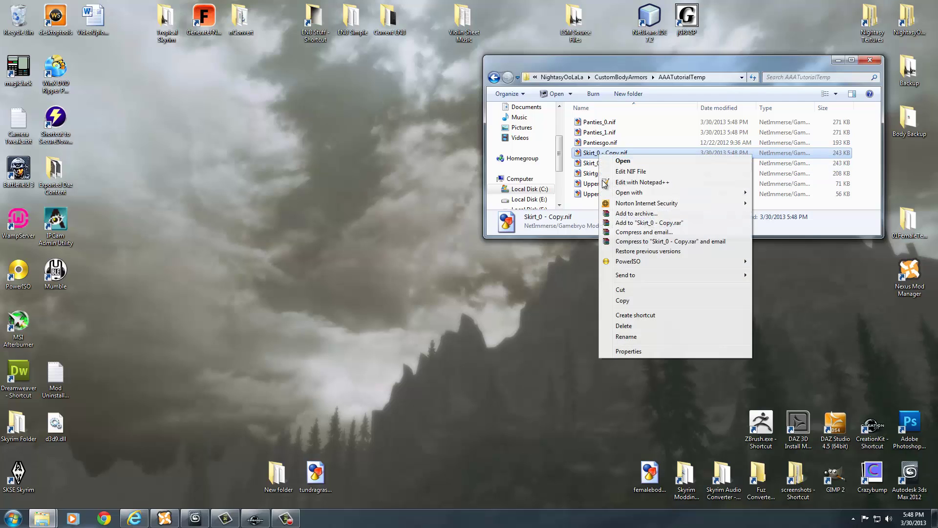
pyautogui.click(626, 336)
pyautogui.press('Right')
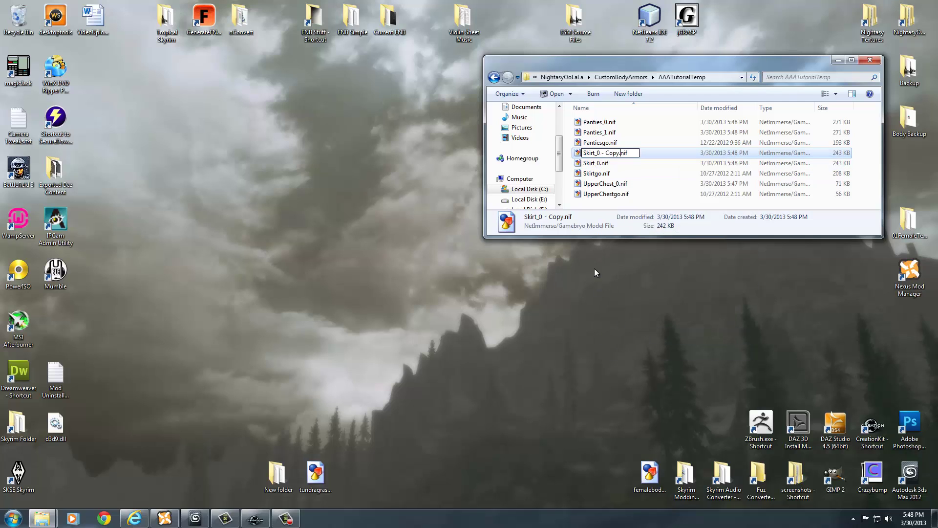
pyautogui.press('BackSpace')
pyautogui.press('BackSpace')
pyautogui.press('BackSpace')
pyautogui.press('BackSpace')
pyautogui.press('BackSpace')
pyautogui.press('BackSpace')
pyautogui.press('BackSpace')
# - Duplicate UpperChest_0.nif in the AAATutorialTemp folder
pyautogui.click(608, 186)
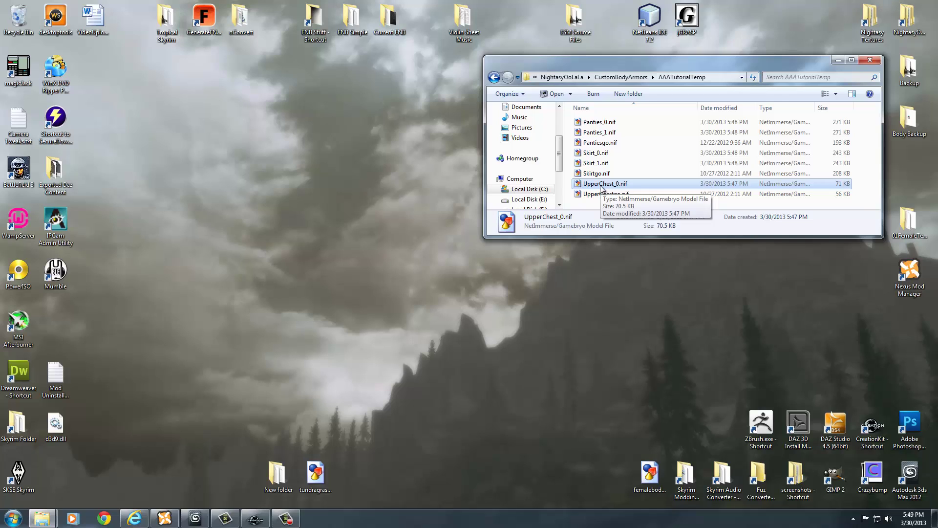
pyautogui.press('Down')
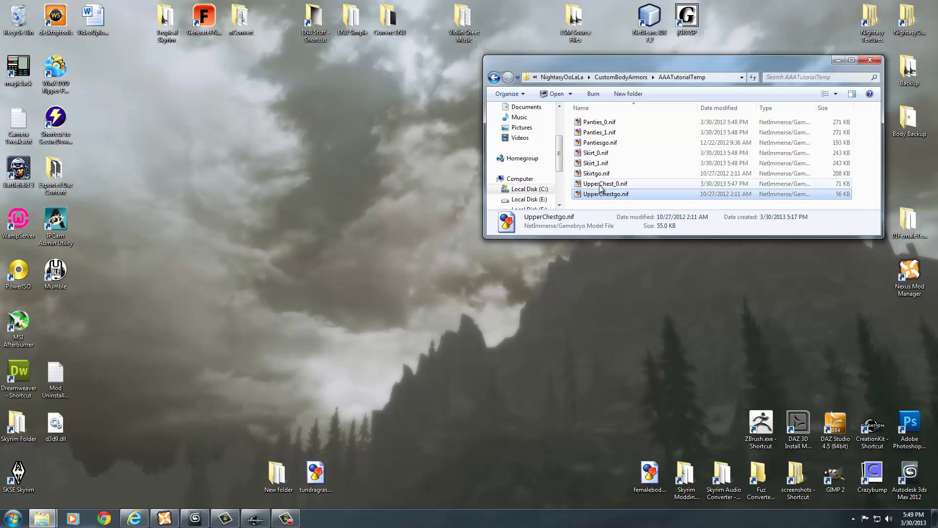
pyautogui.click(600, 187)
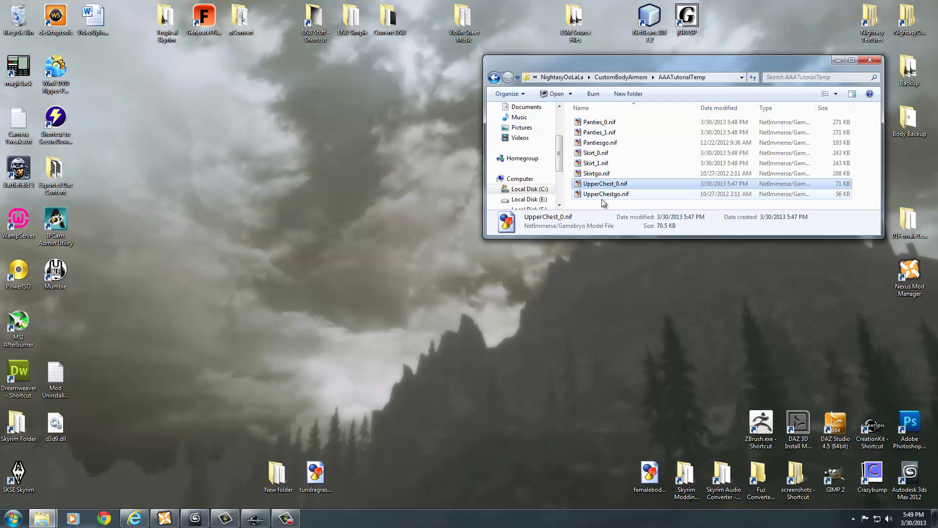
pyautogui.hotkey('ctrl', 'v')
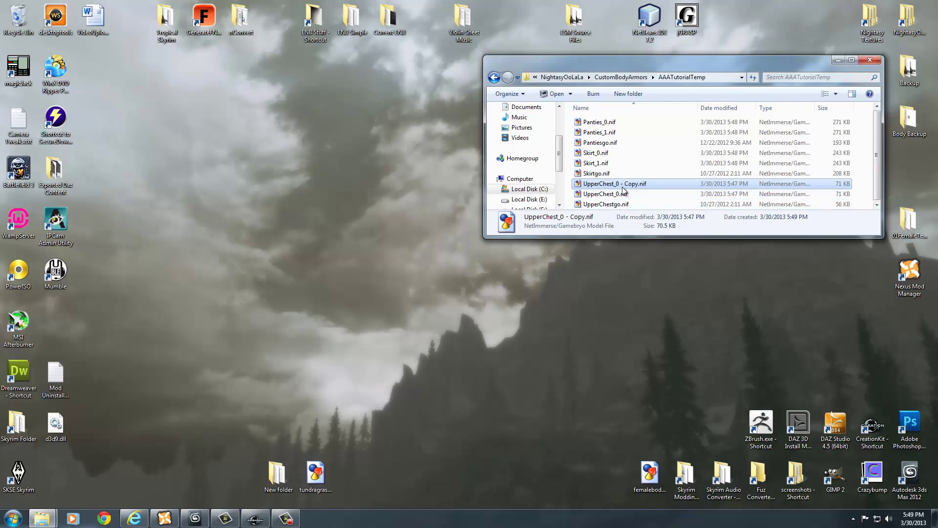
# - Rename the copy of UpperChest_0.nif to UpperChest_1.nif
pyautogui.rightClick(623, 187)
pyautogui.click(650, 369)
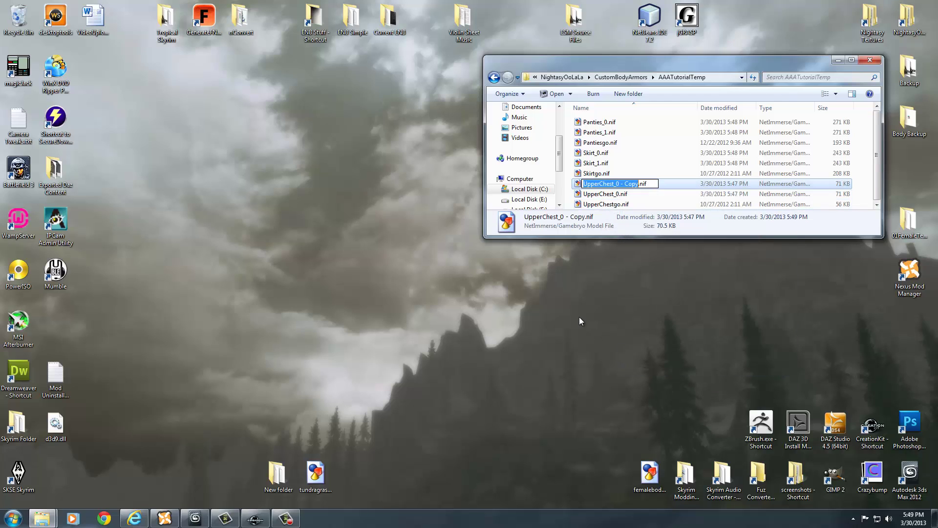
pyautogui.press('BackSpace')
pyautogui.press('BackSpace')
pyautogui.press('BackSpace')
pyautogui.press('BackSpace')
pyautogui.press('BackSpace')
pyautogui.press('BackSpace')
pyautogui.press('BackSpace')
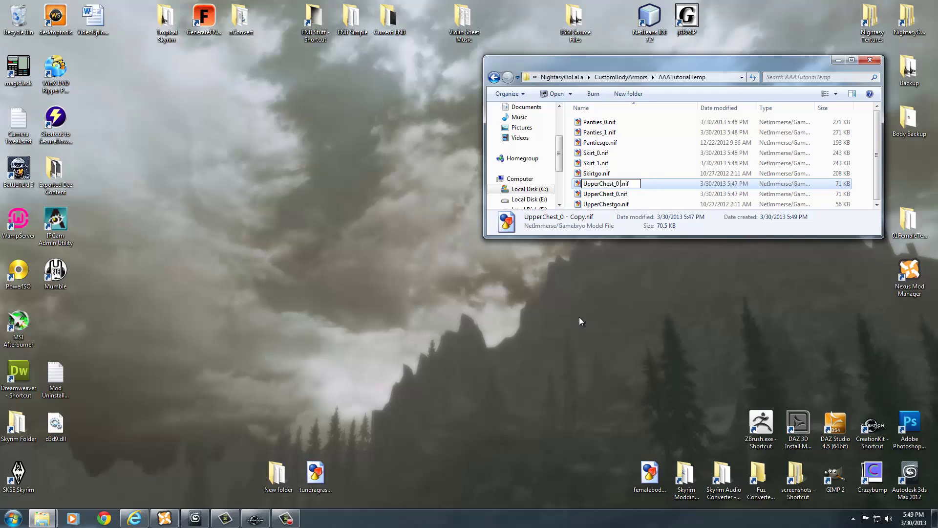
pyautogui.write('1')
pyautogui.press('Return')
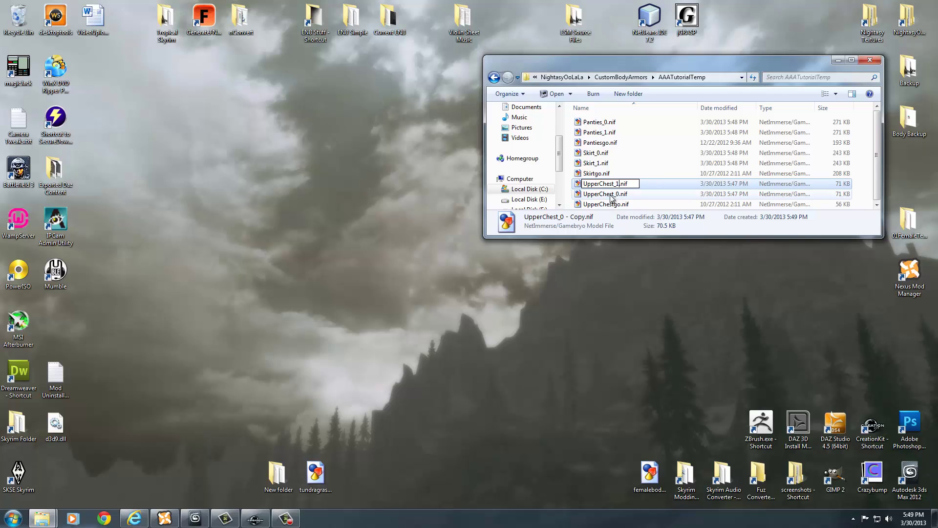
pyautogui.click(614, 205)
pyautogui.click(610, 193)
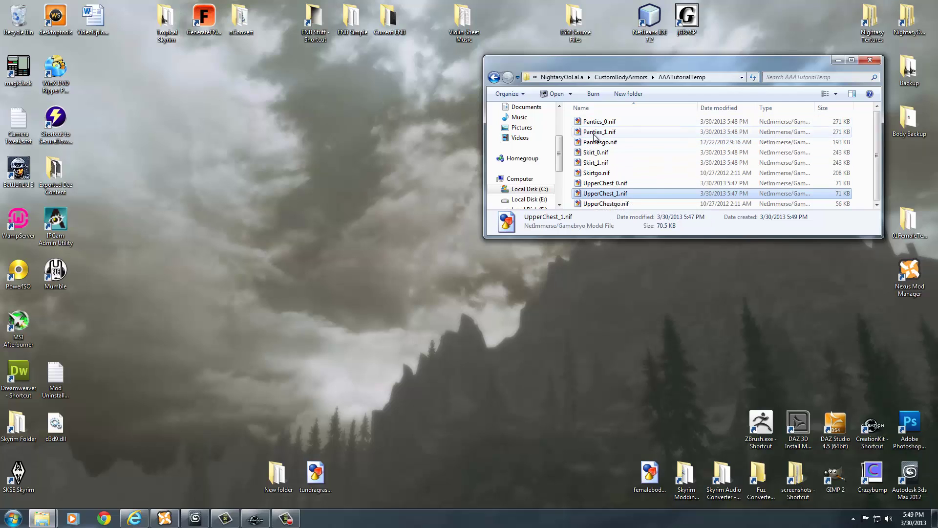
pyautogui.click(592, 183)
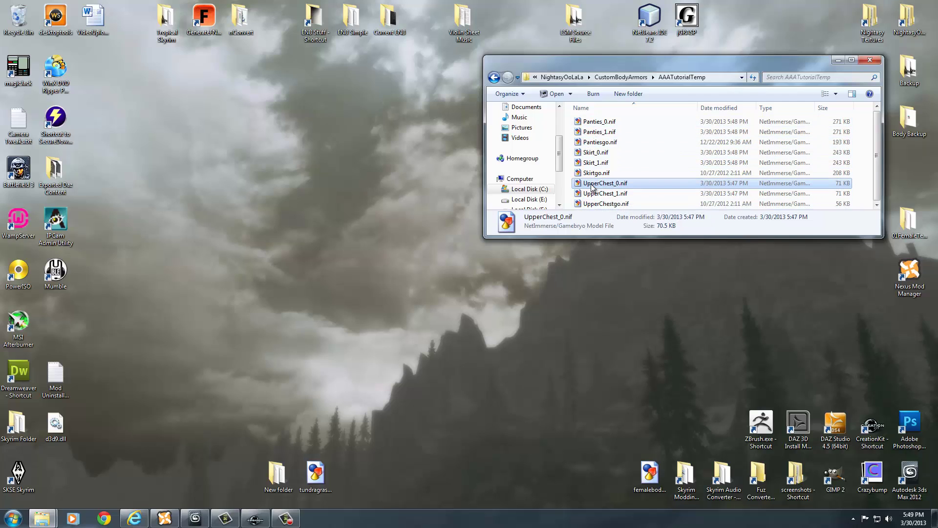
# - Switch to the Creation Kit, open the plugin and master file selection, and unset Armor Slots.esp as the active file
pyautogui.click(252, 521)
pyautogui.click(8, 16)
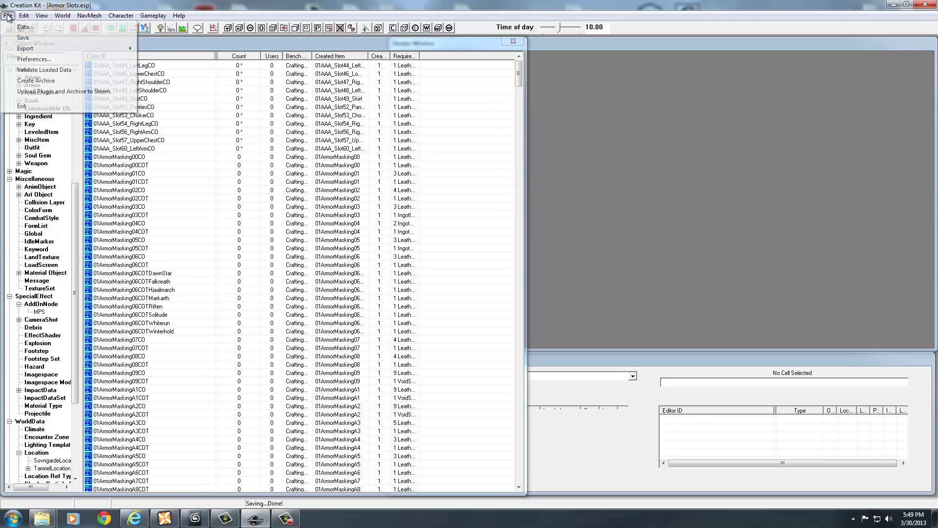
pyautogui.click(23, 27)
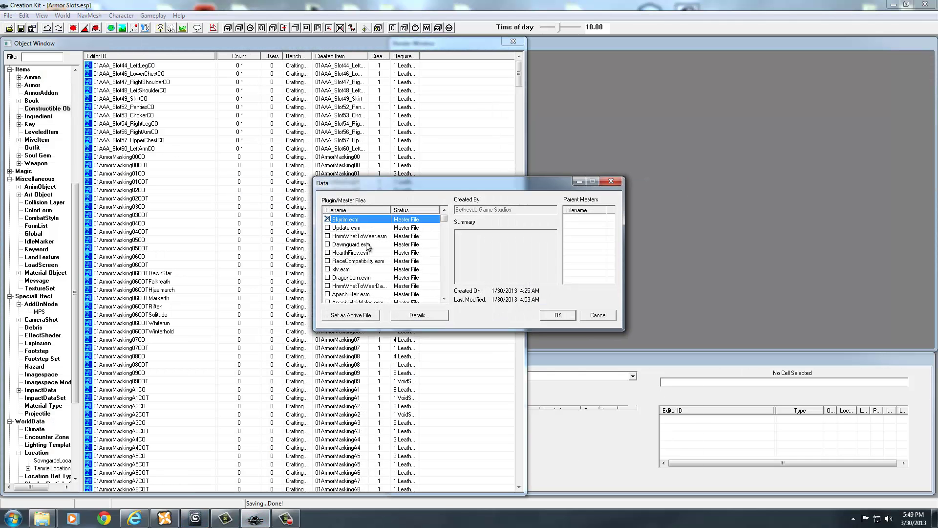
pyautogui.scroll(-7, 368, 247)
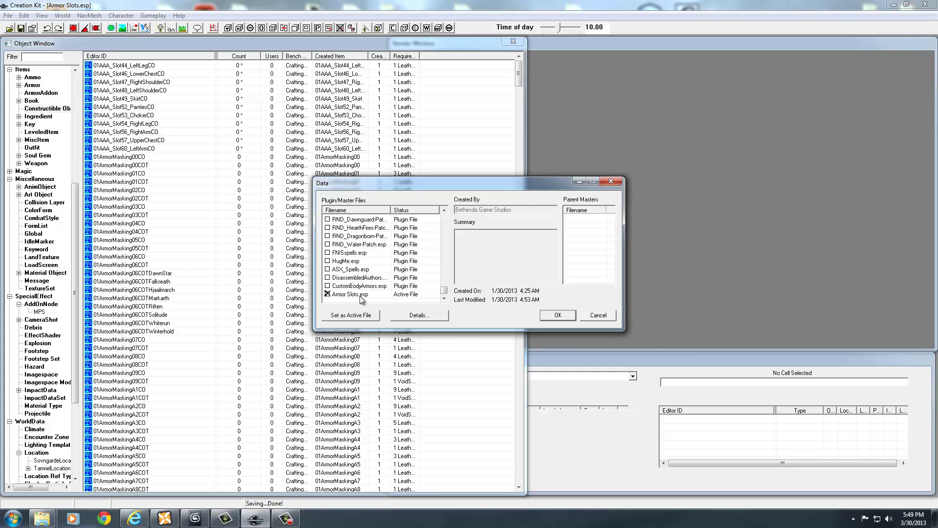
pyautogui.click(350, 295)
pyautogui.click(354, 315)
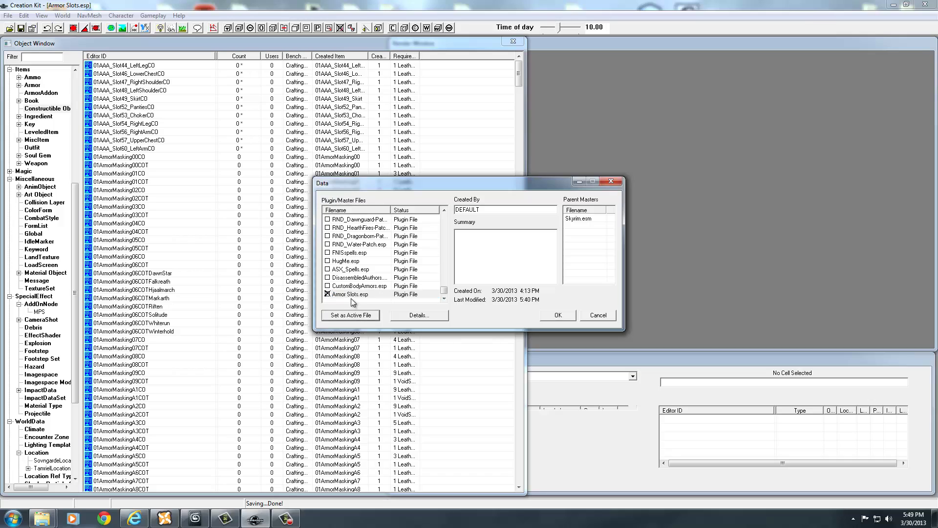
# - Load Skyrim.esm together with Armor Slots.esp, continuing without an active file
pyautogui.click(348, 295)
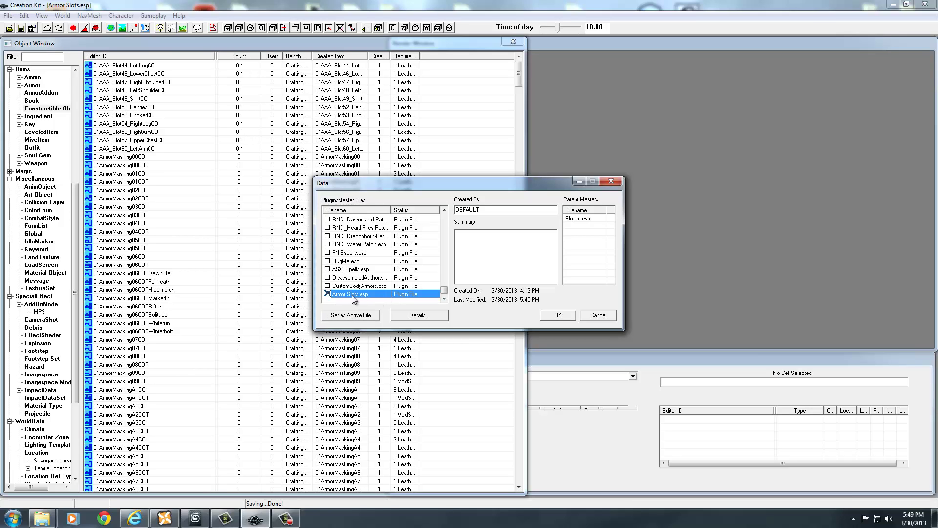
pyautogui.scroll(2, 378, 295)
pyautogui.scroll(15, 368, 290)
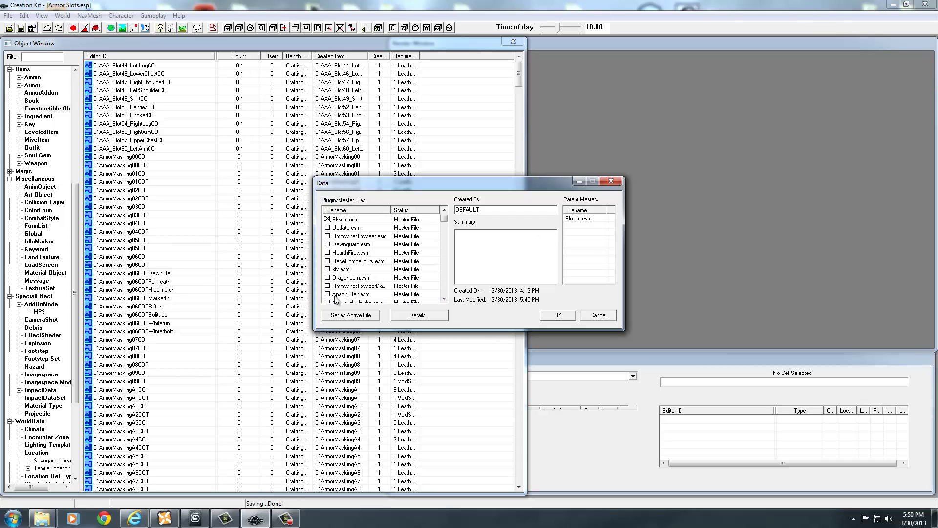
pyautogui.scroll(-10, 354, 254)
pyautogui.scroll(-2, 357, 258)
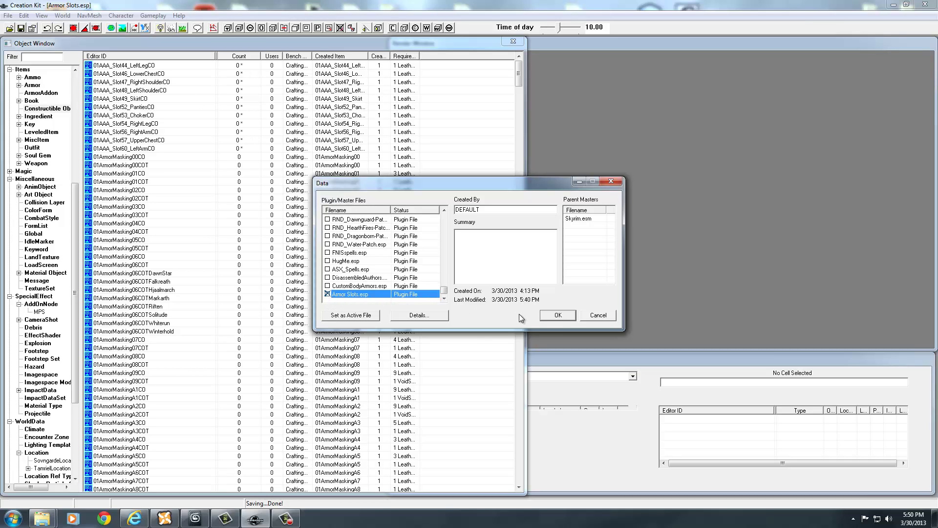
pyautogui.click(551, 318)
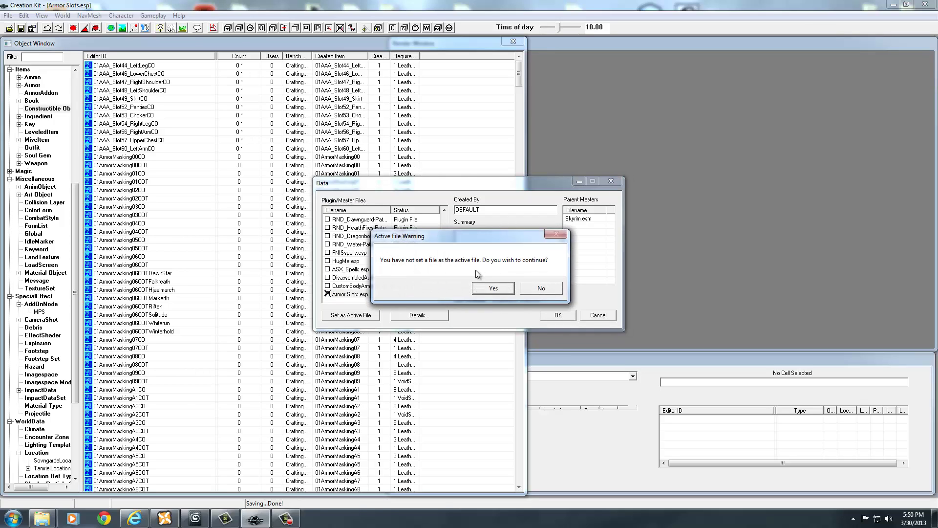
pyautogui.click(492, 289)
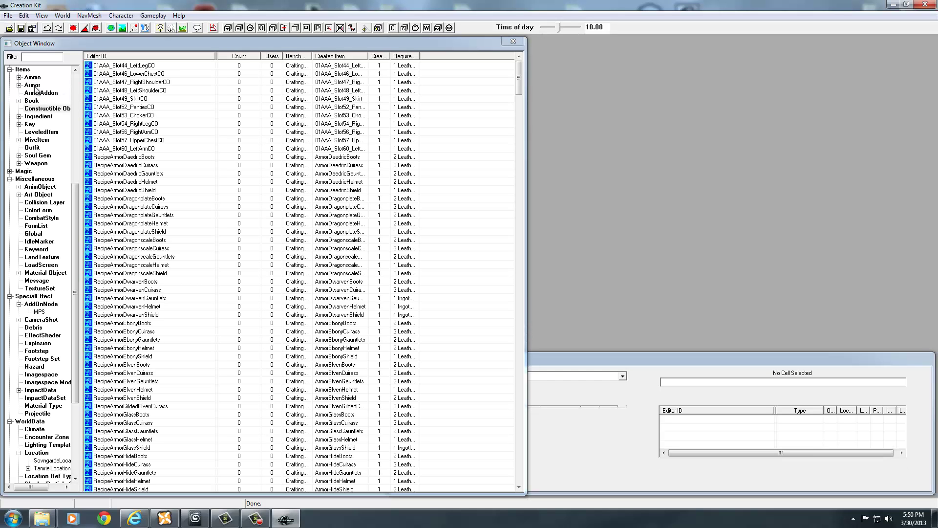
# - Open the ArmorAddon entry 01AAA_Slot57_UpperChestAA for editing
pyautogui.click(39, 93)
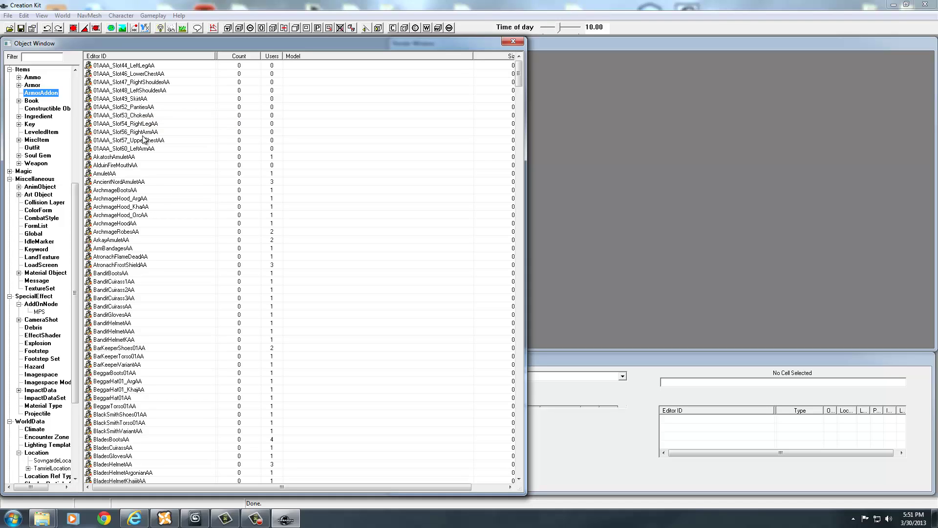
pyautogui.click(144, 141)
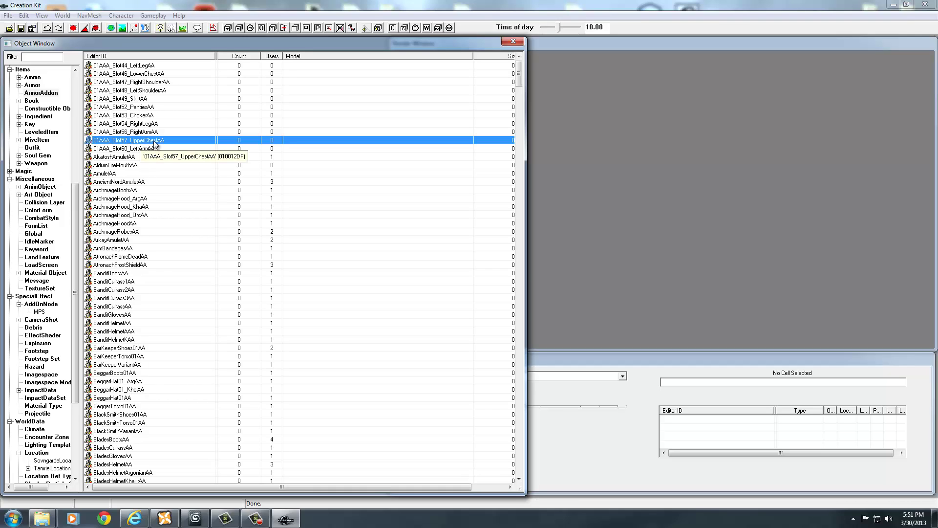
pyautogui.doubleClick(140, 143)
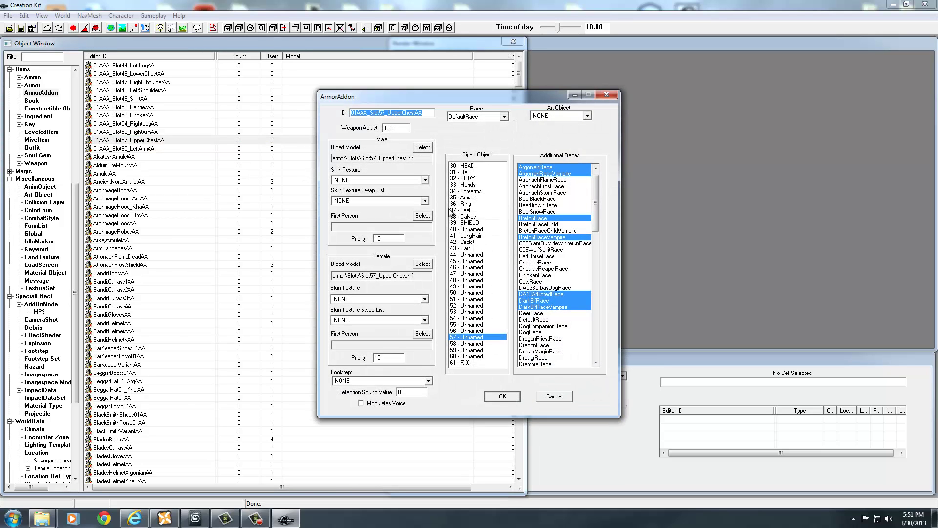
# - Change the ID of the slot 57 upper chest ArmorAddon to 02AAAUpperChestAA
pyautogui.moveTo(427, 114); pyautogui.dragTo(368, 112)
pyautogui.press('Left')
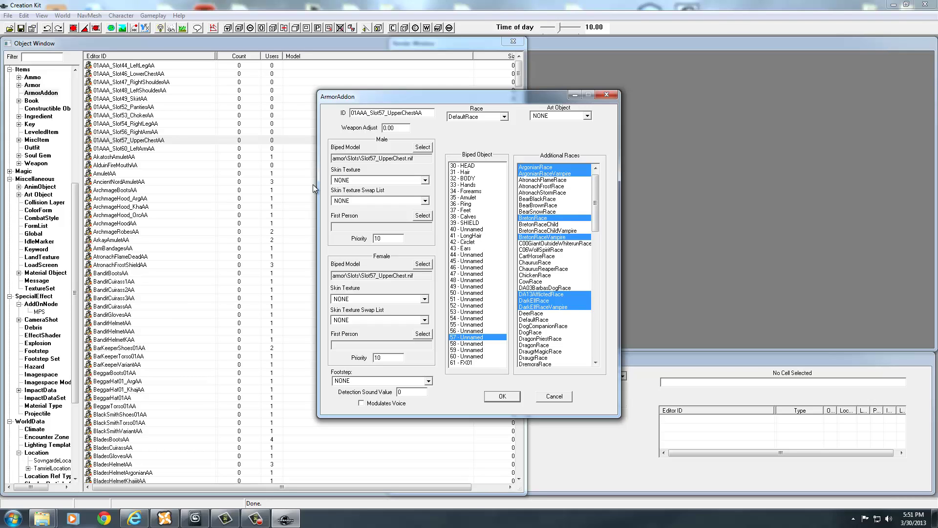
pyautogui.press('BackSpace')
pyautogui.write('2')
pyautogui.press('BackSpace')
pyautogui.press('BackSpace')
pyautogui.press('BackSpace')
pyautogui.press('BackSpace')
pyautogui.press('BackSpace')
pyautogui.press('BackSpace')
pyautogui.press('BackSpace')
pyautogui.press('BackSpace')
# - Set the male biped model to UpperChest_0.nif from the CustomBodyArmors\AAATutorialTemp folder and inspect it in the model preview
pyautogui.click(423, 147)
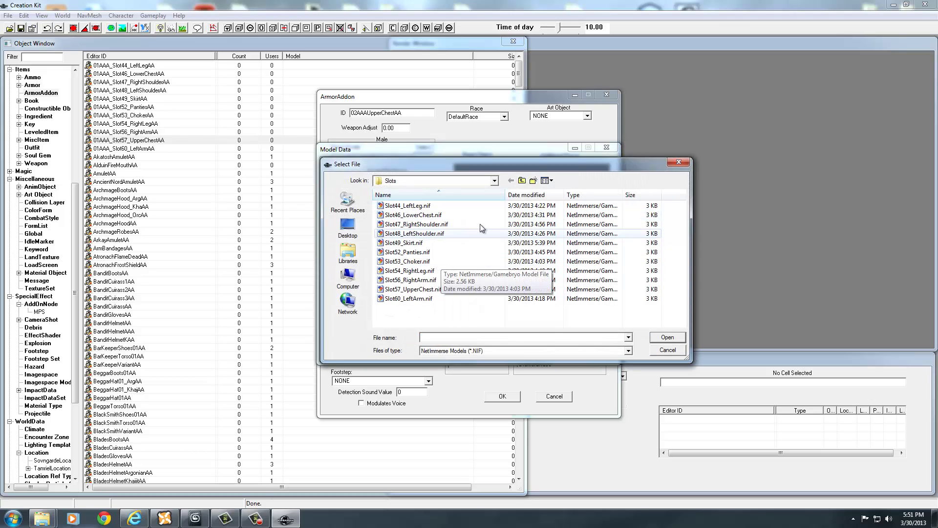
pyautogui.click(521, 180)
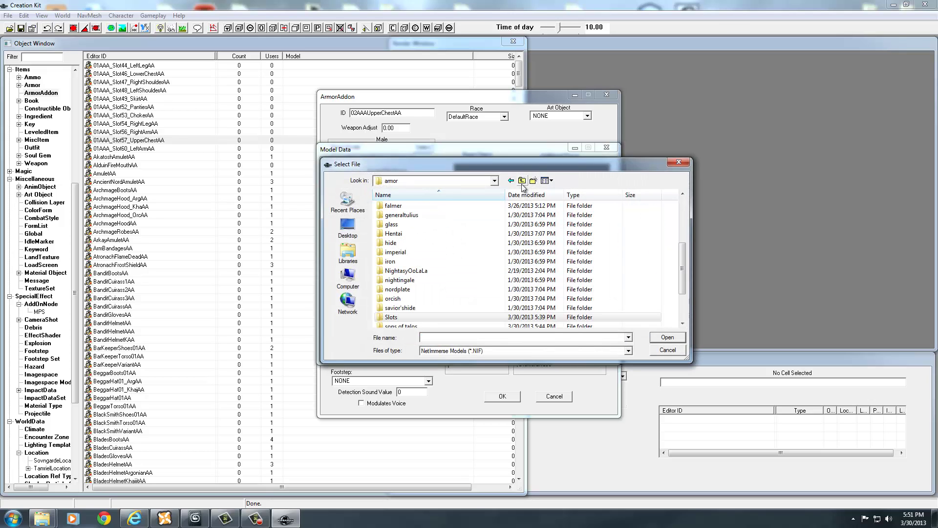
pyautogui.doubleClick(409, 272)
pyautogui.doubleClick(410, 233)
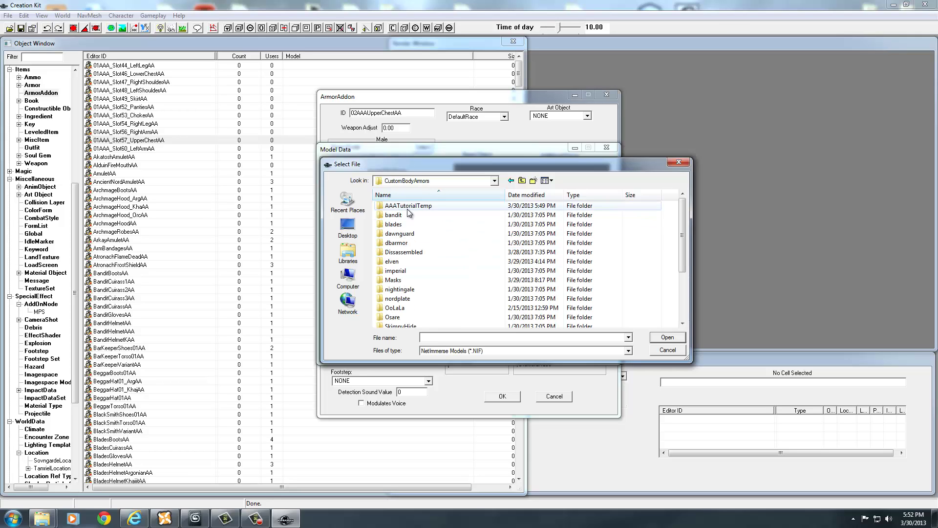
pyautogui.doubleClick(408, 207)
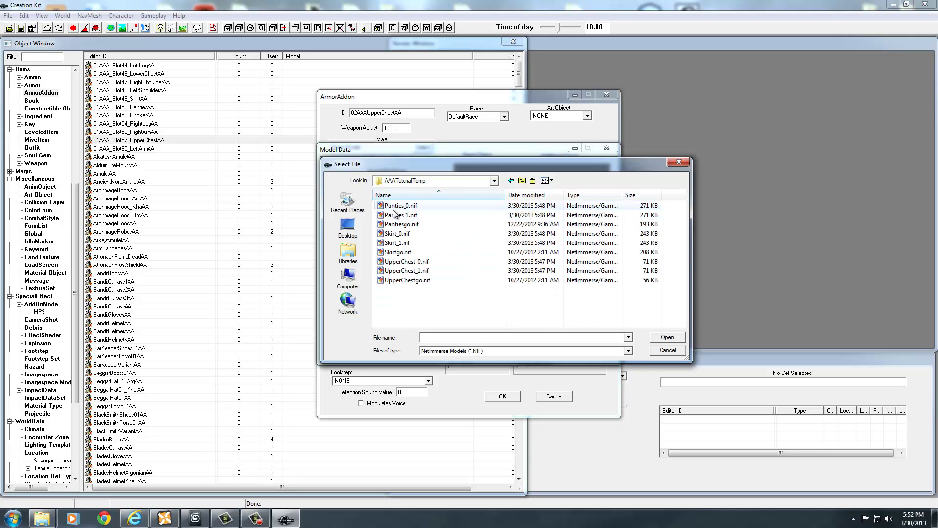
pyautogui.click(408, 263)
pyautogui.click(667, 337)
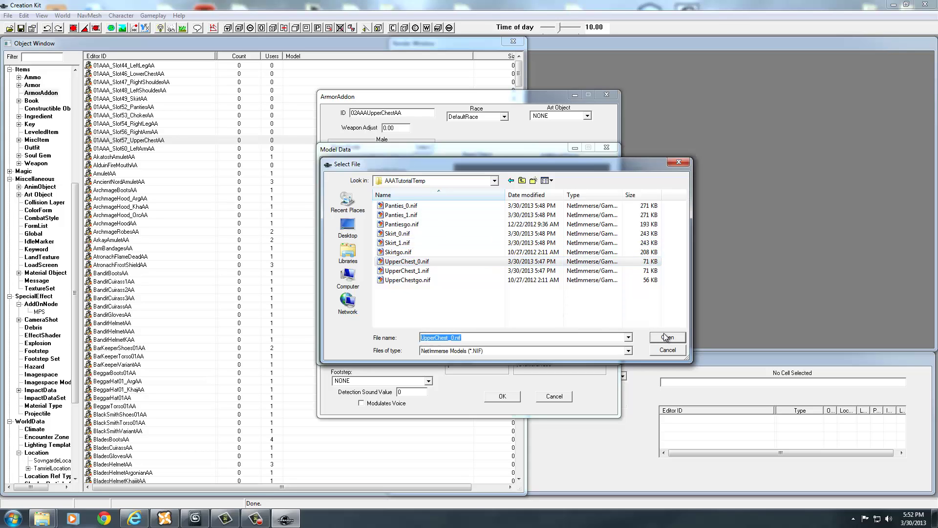
pyautogui.moveTo(517, 218); pyautogui.dragTo(569, 244)
pyautogui.moveTo(592, 242); pyautogui.dragTo(464, 239)
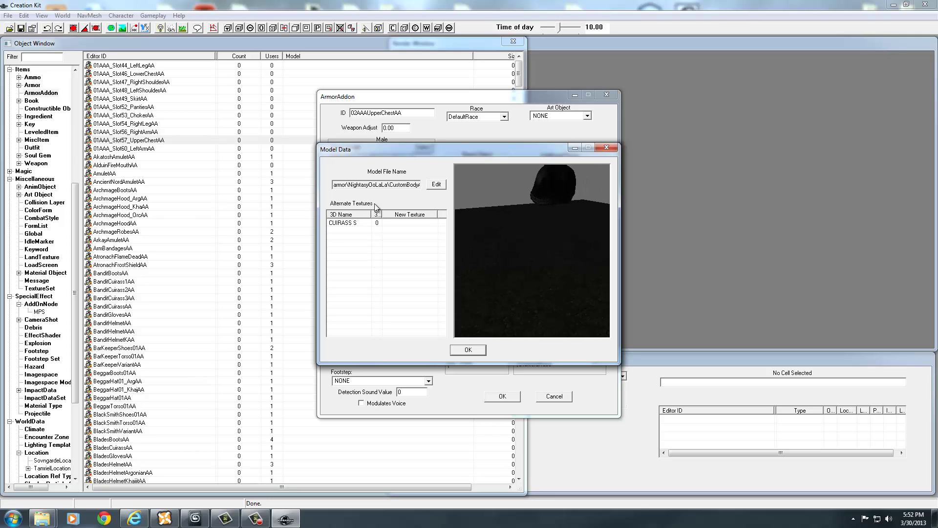
pyautogui.moveTo(547, 190); pyautogui.dragTo(400, 210)
pyautogui.click(468, 350)
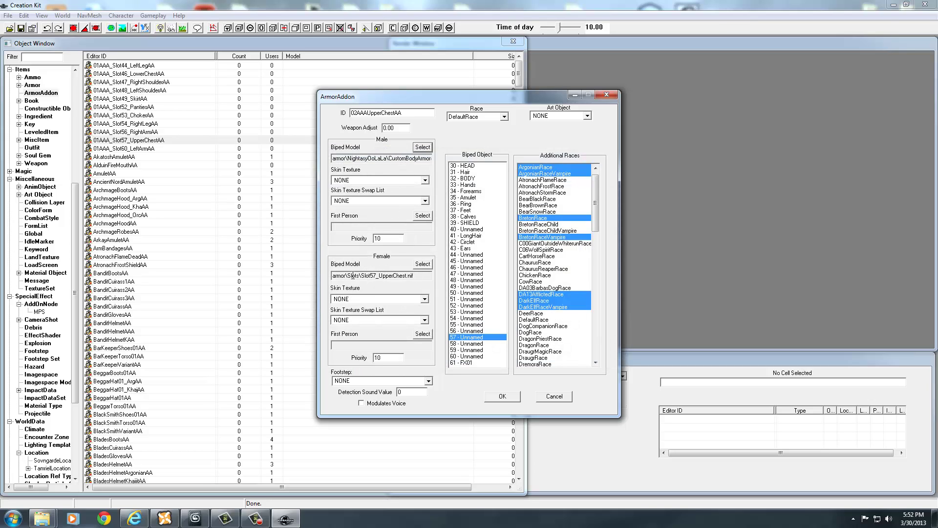
# - Set the female biped model to UpperChest_0.nif from the AAATutorialTemp folder
pyautogui.click(423, 264)
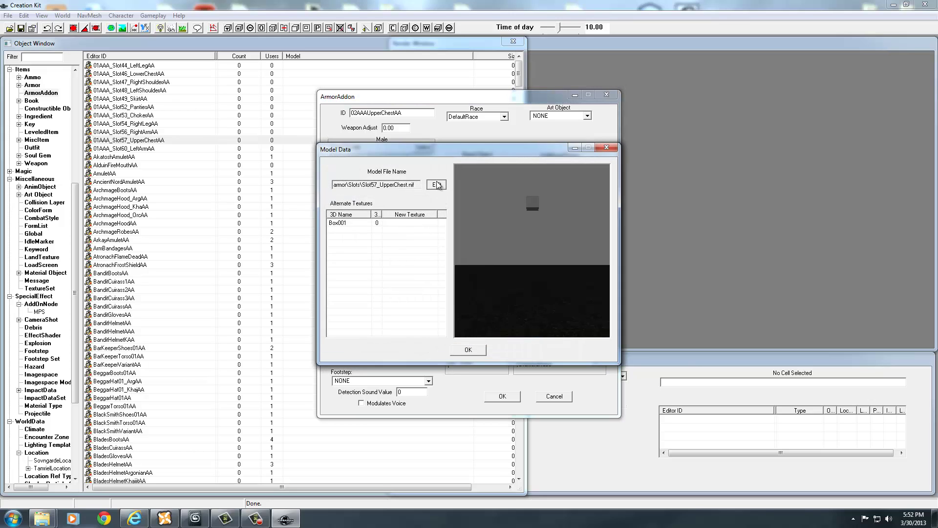
pyautogui.click(438, 186)
pyautogui.click(406, 270)
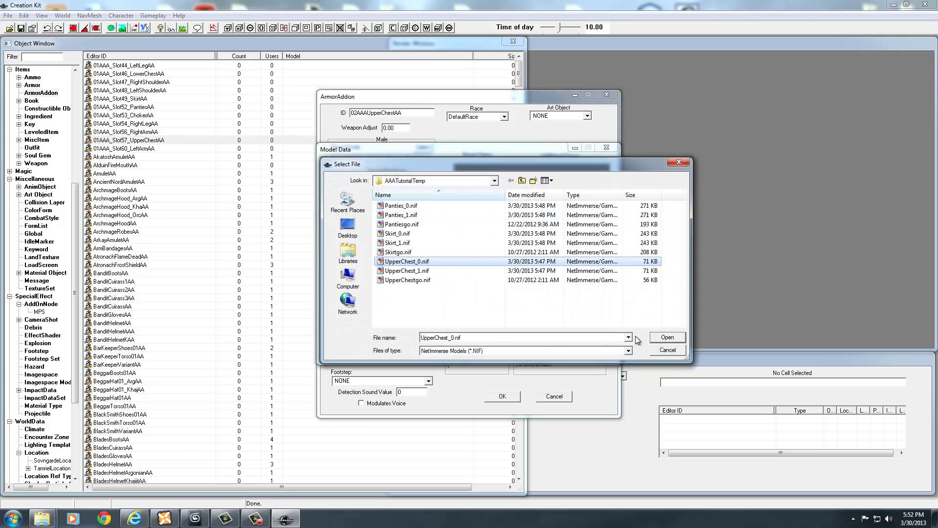
pyautogui.click(665, 338)
pyautogui.click(470, 349)
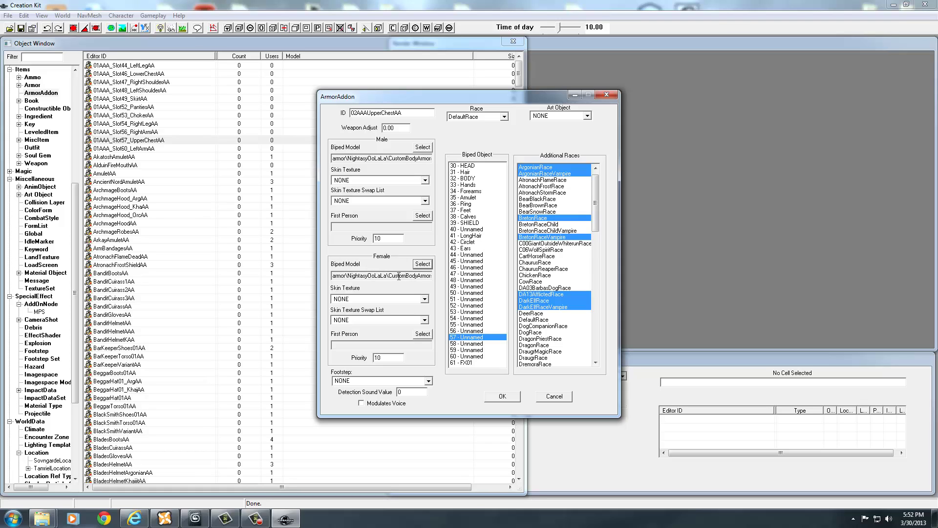
# - Save the 02AAAUpperChestAA ArmorAddon as a new form, keeping the original slot 57 template
pyautogui.click(503, 397)
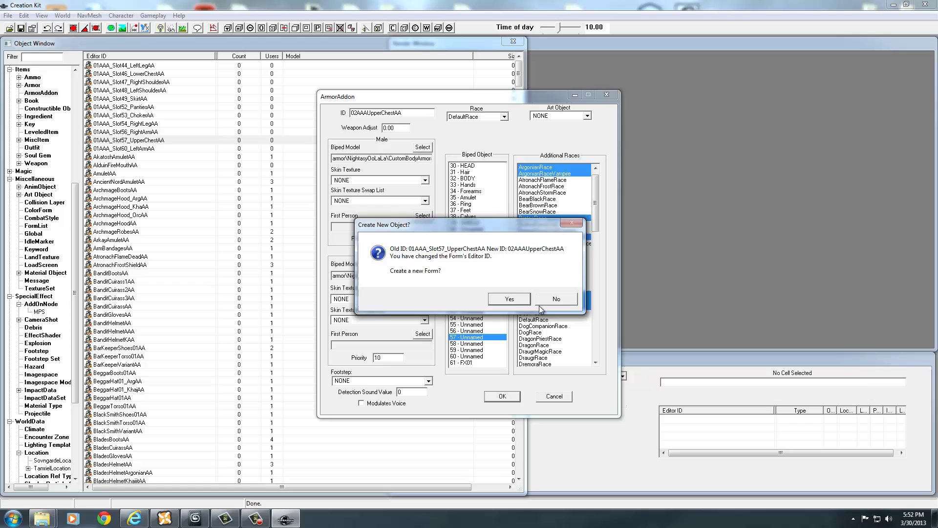
pyautogui.click(510, 299)
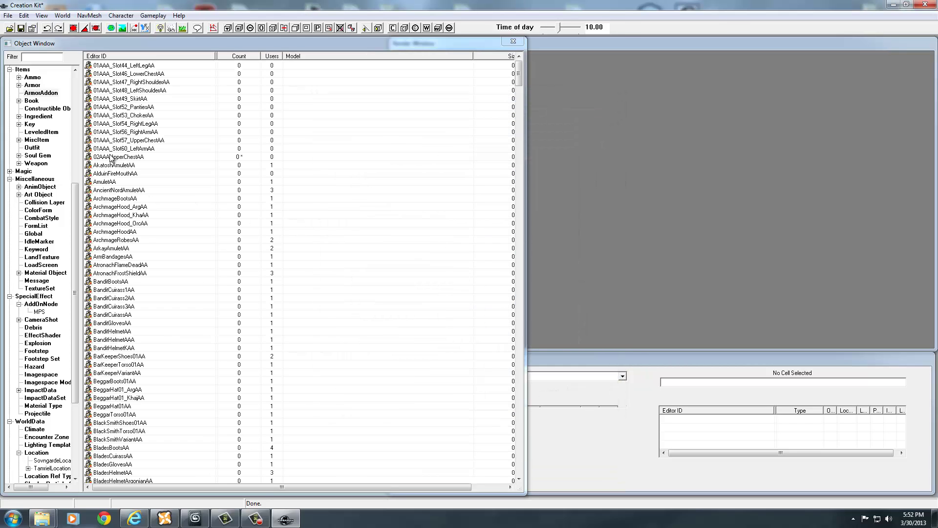
# - Open the 01AAA_Slot49_SkirtAA ArmorAddon and change its ID to 02AAASkirtAA
pyautogui.doubleClick(122, 100)
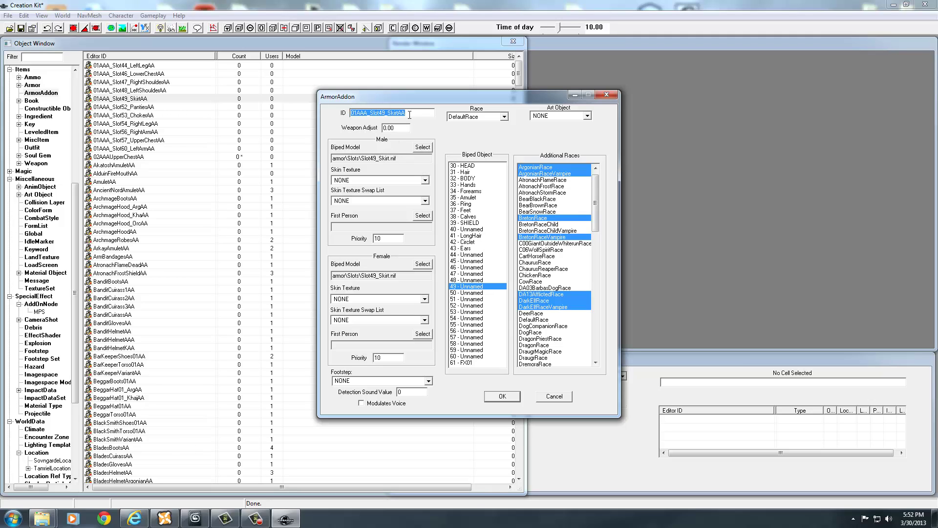
pyautogui.moveTo(412, 113); pyautogui.dragTo(359, 114)
pyautogui.click(354, 114)
pyautogui.doubleClick(356, 114)
pyautogui.click(358, 114)
pyautogui.press('BackSpace')
pyautogui.press('BackSpace')
pyautogui.press('BackSpace')
pyautogui.press('BackSpace')
pyautogui.press('BackSpace')
pyautogui.press('BackSpace')
pyautogui.press('BackSpace')
pyautogui.press('BackSpace')
# - Set the skirt ArmorAddon's female biped model to Skirt_0.nif from the AAATutorialTemp folder
pyautogui.click(423, 264)
pyautogui.click(436, 184)
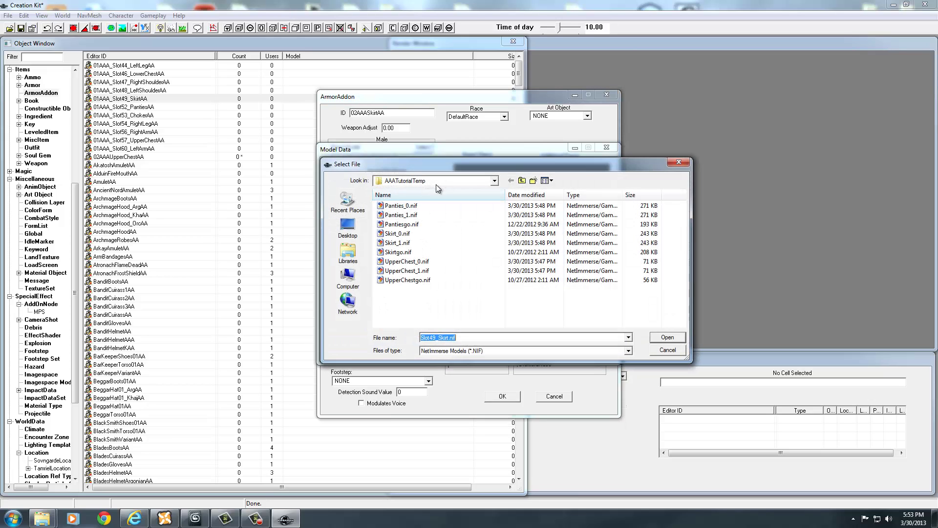
pyautogui.click(404, 234)
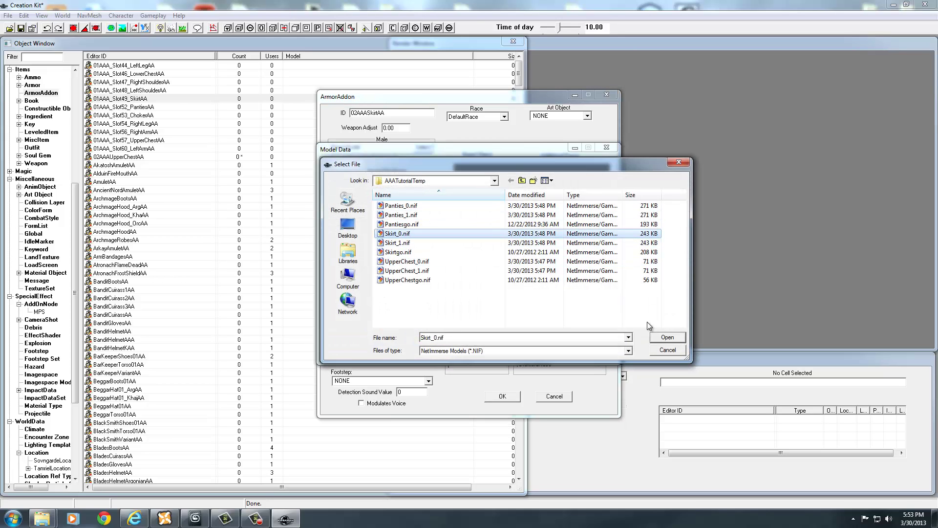
pyautogui.click(668, 338)
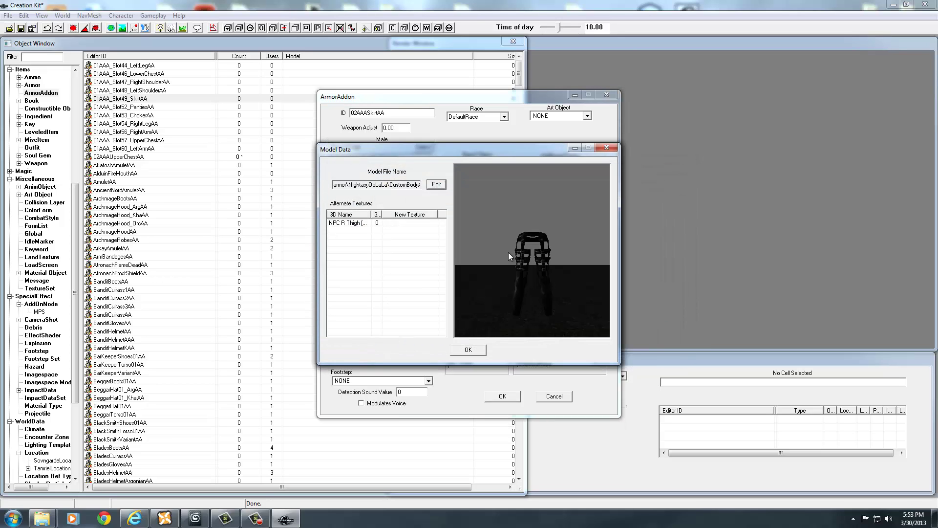
pyautogui.click(469, 349)
# - Set the male biped model to Skirt_0.nif from AAATutorialTemp and save the skirt ArmorAddon as a new form
pyautogui.click(428, 148)
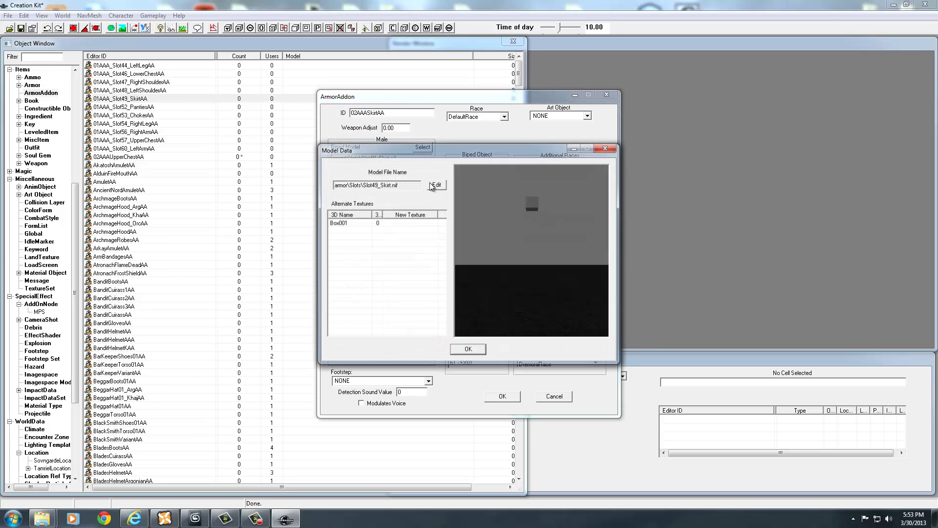
pyautogui.click(435, 188)
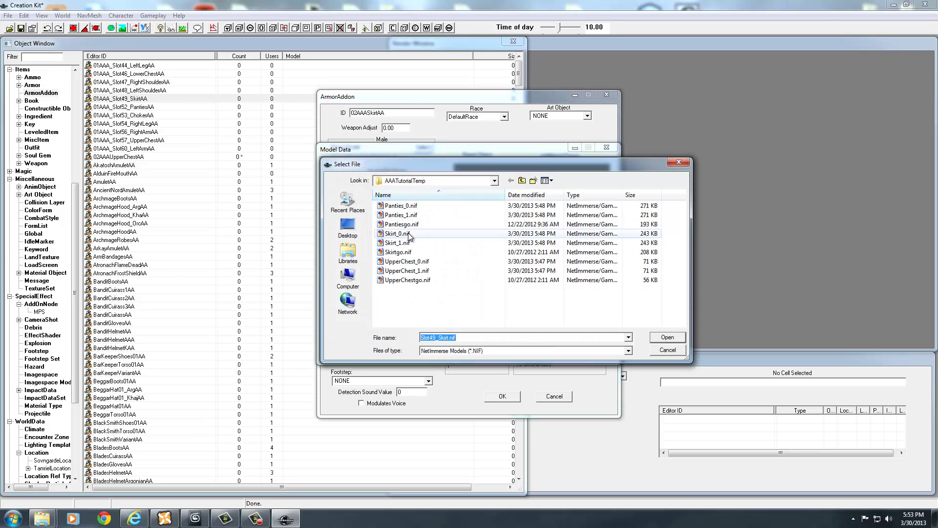
pyautogui.click(398, 233)
pyautogui.click(668, 337)
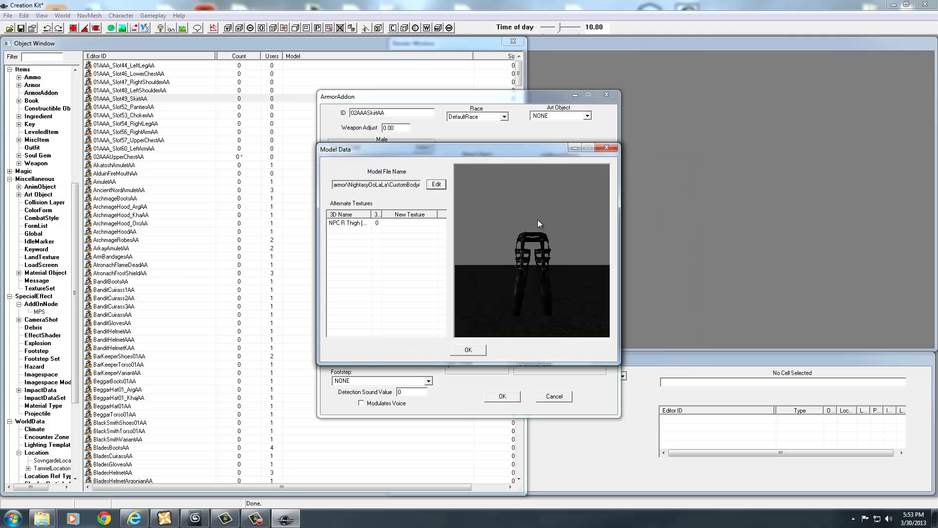
pyautogui.click(468, 350)
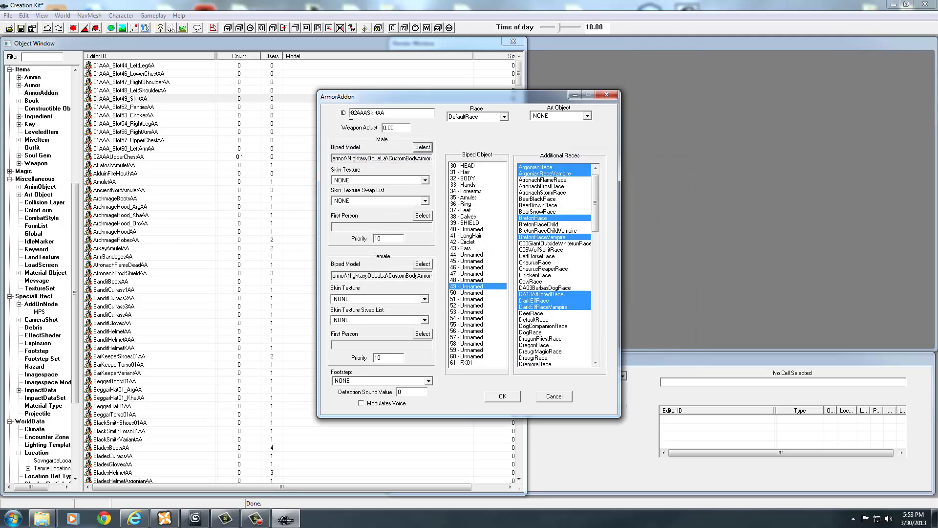
pyautogui.click(503, 397)
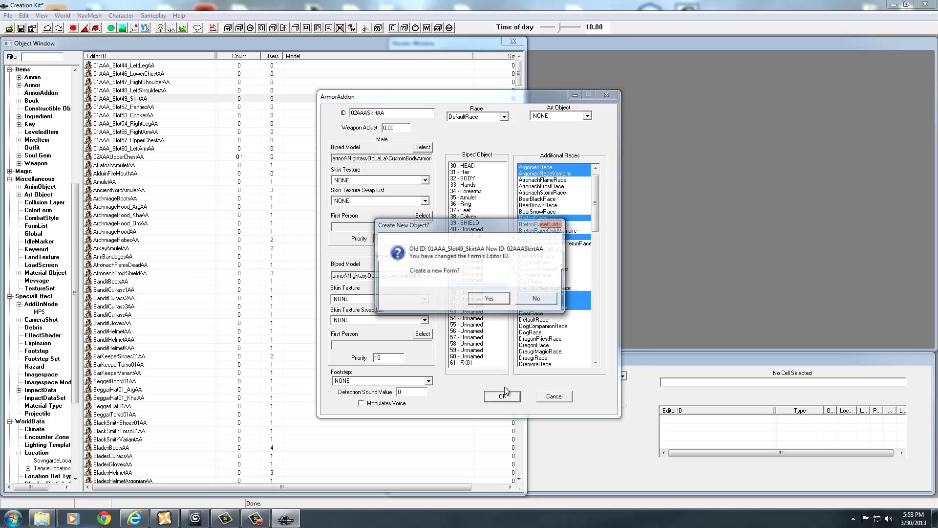
pyautogui.click(489, 299)
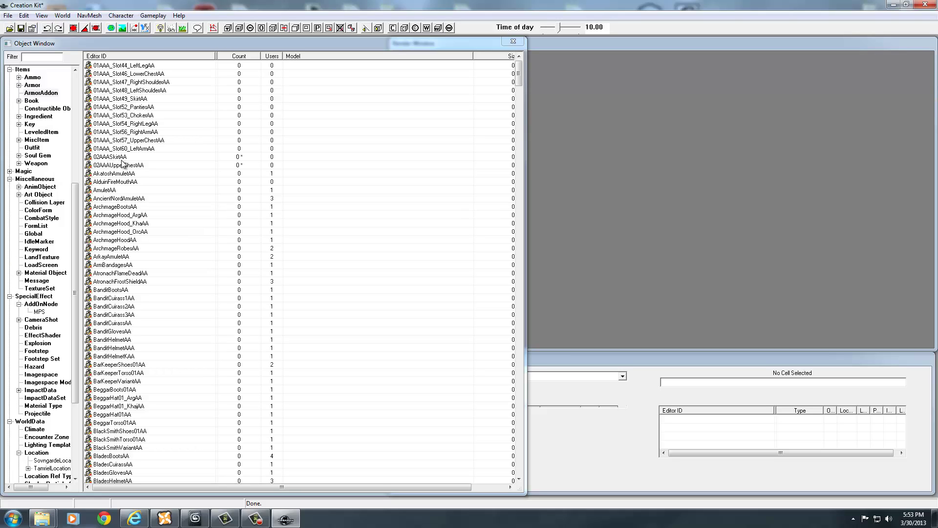
# - Open the 01AAA_Slot52_PantiesAA ArmorAddon and change its ID to 02AAAPantiesAA
pyautogui.doubleClick(144, 107)
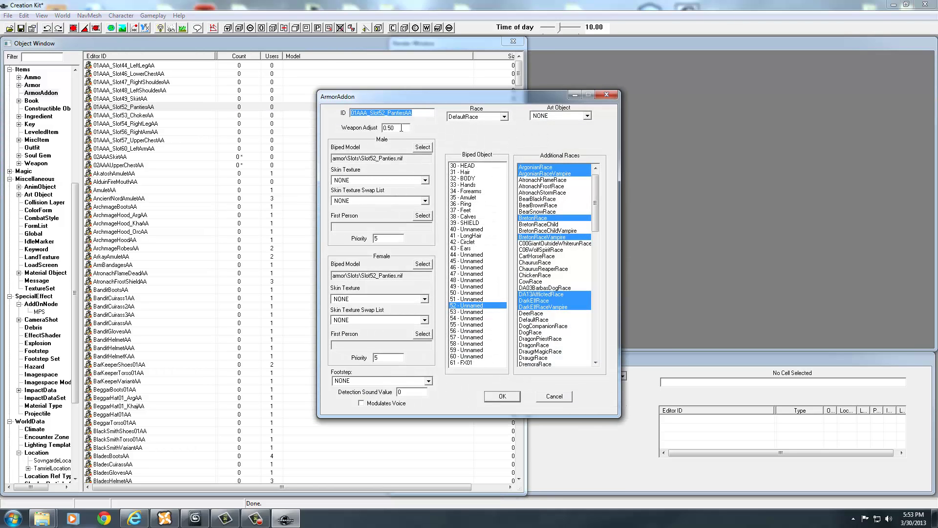
pyautogui.click(361, 113)
pyautogui.press('BackSpace')
pyautogui.write('2')
pyautogui.press('Right')
pyautogui.press('Right')
pyautogui.press('Right')
pyautogui.press('Right')
pyautogui.press('Right')
pyautogui.press('Right')
pyautogui.press('Right')
pyautogui.press('Right')
pyautogui.press('Right')
pyautogui.press('Right')
pyautogui.press('Right')
pyautogui.press('BackSpace')
pyautogui.press('BackSpace')
pyautogui.press('BackSpace')
pyautogui.press('BackSpace')
pyautogui.press('BackSpace')
pyautogui.press('BackSpace')
pyautogui.press('BackSpace')
pyautogui.press('BackSpace')
# - Set the panties ArmorAddon's male biped model to Panties_0.nif from AAATutorialTemp, accepting all texture warnings
pyautogui.click(423, 148)
pyautogui.click(436, 184)
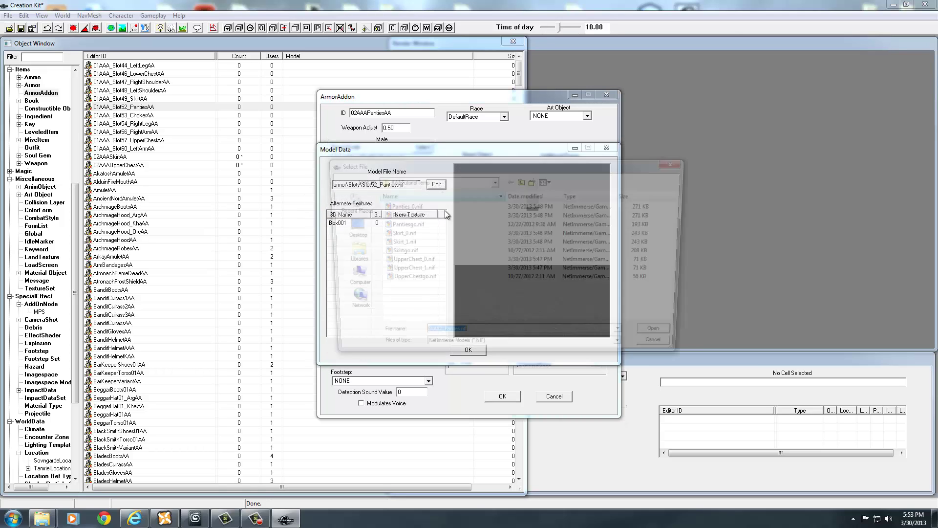
pyautogui.click(401, 206)
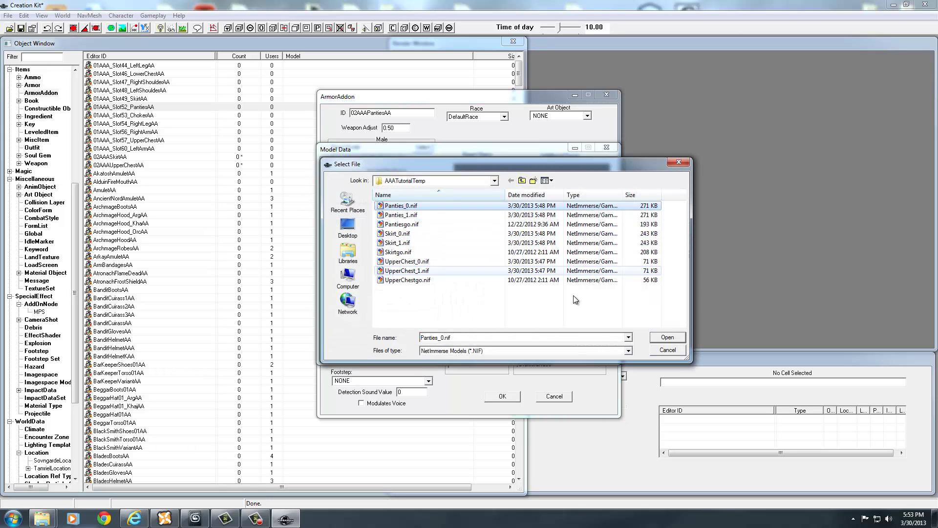
pyautogui.press('Return')
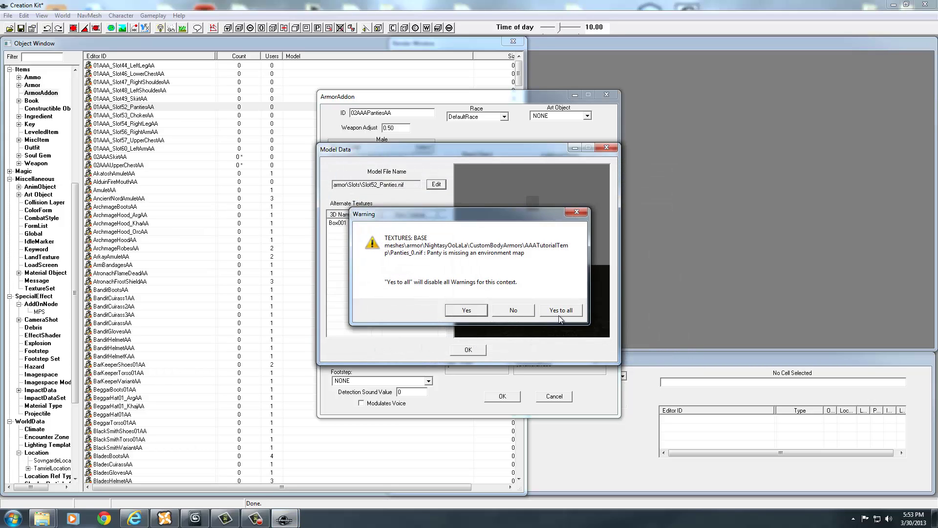
pyautogui.click(561, 311)
pyautogui.click(468, 350)
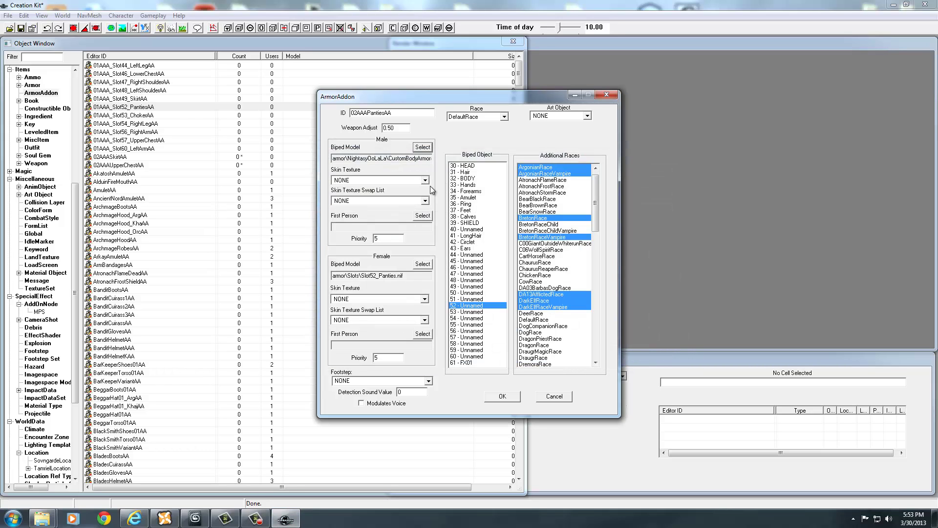
# - Set the female biped model to Panties_0.nif from AAATutorialTemp and save the panties ArmorAddon as a new form
pyautogui.click(423, 264)
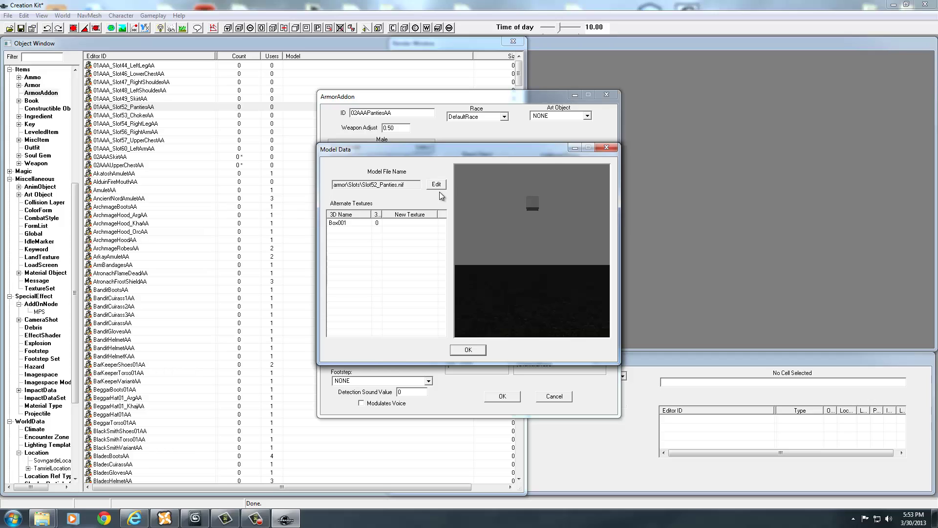
pyautogui.click(437, 185)
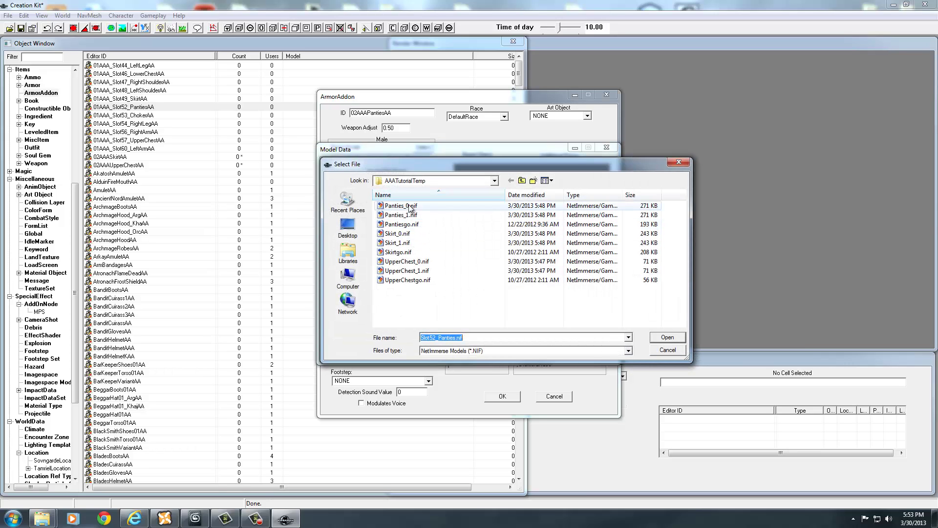
pyautogui.click(401, 206)
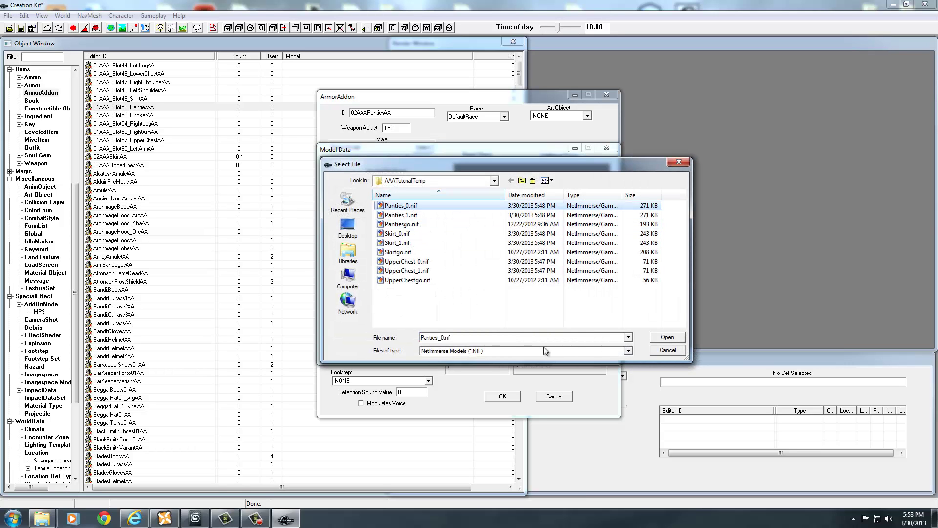
pyautogui.click(665, 337)
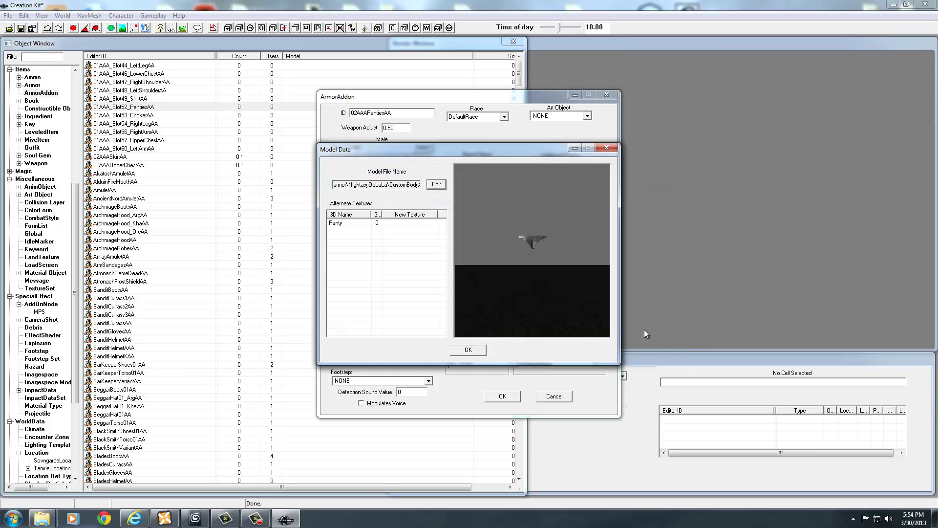
pyautogui.click(468, 350)
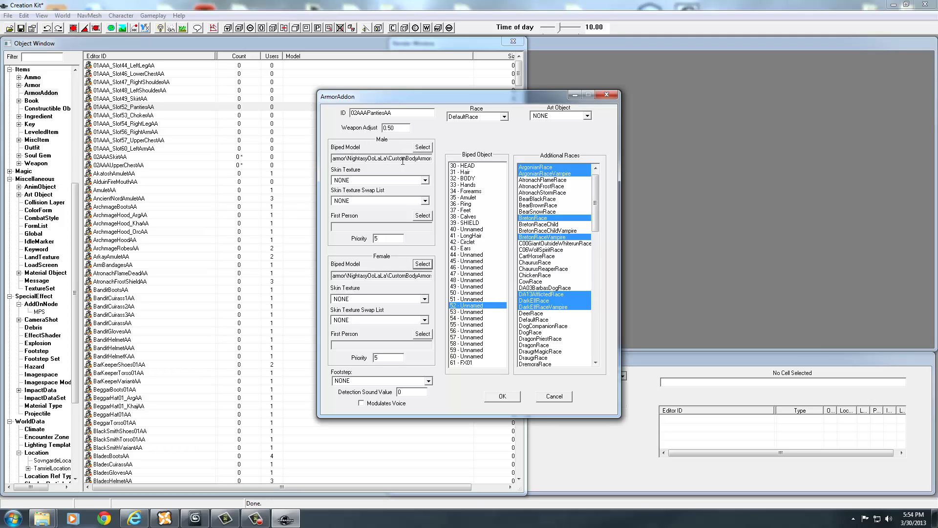
pyautogui.click(503, 395)
pyautogui.click(498, 300)
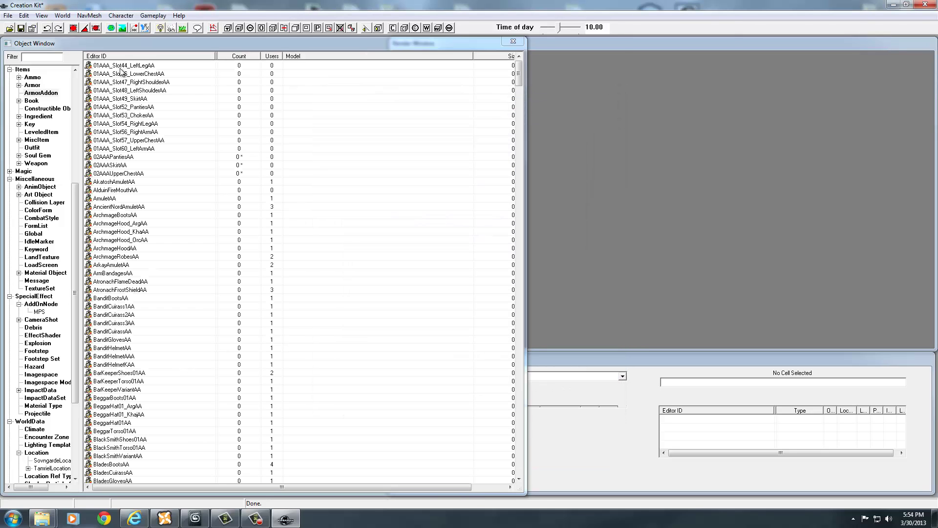